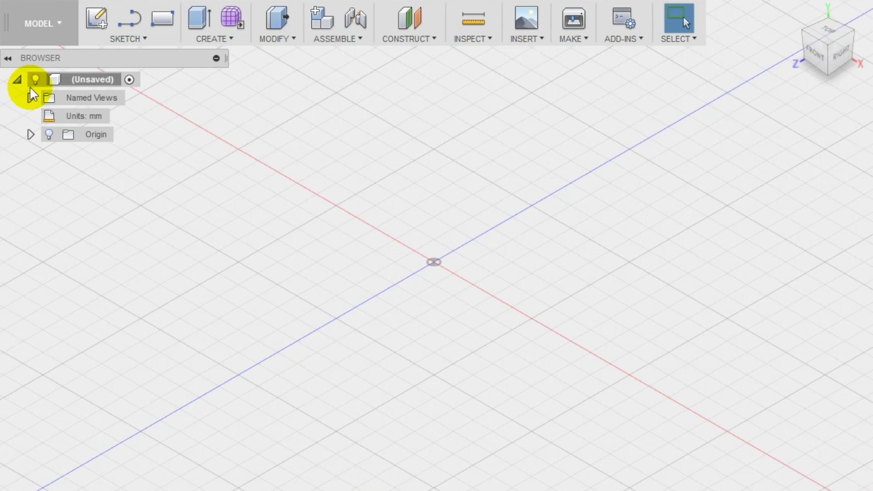
# - Sketch a 50 mm vertical line upward from the origin on the front plane
pyautogui.click(128, 40)
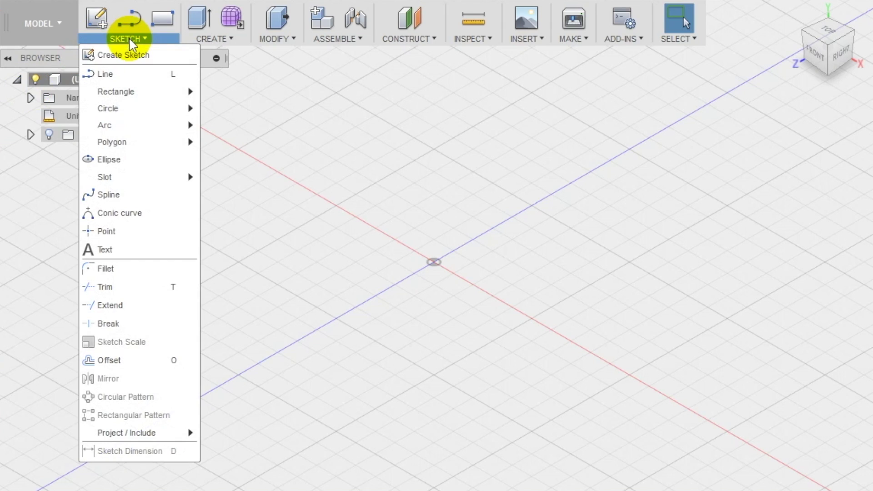
pyautogui.click(122, 78)
pyautogui.click(477, 244)
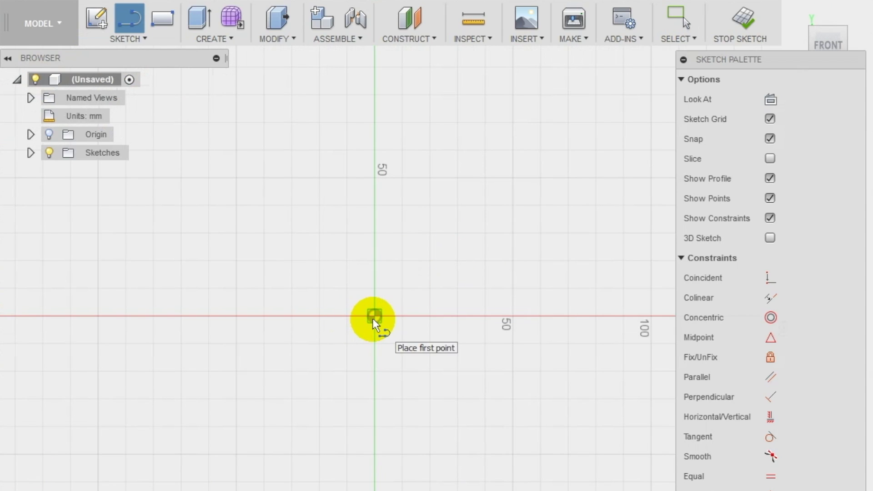
pyautogui.click(373, 316)
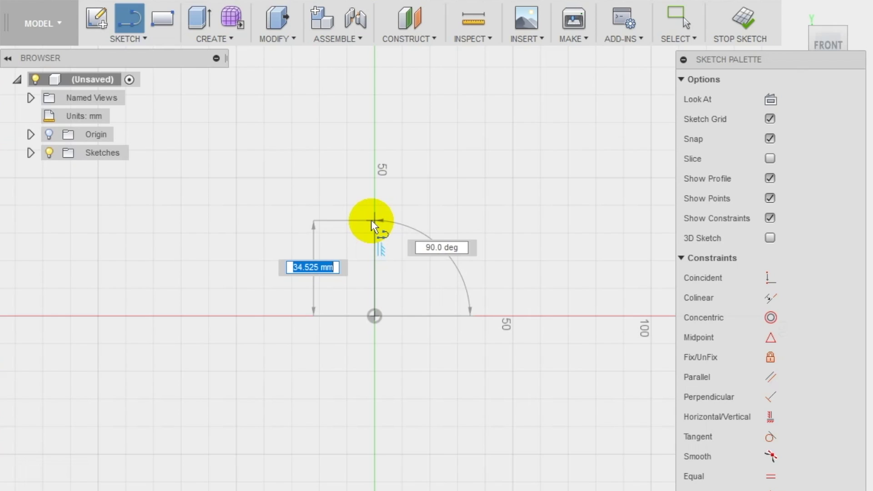
pyautogui.write('50')
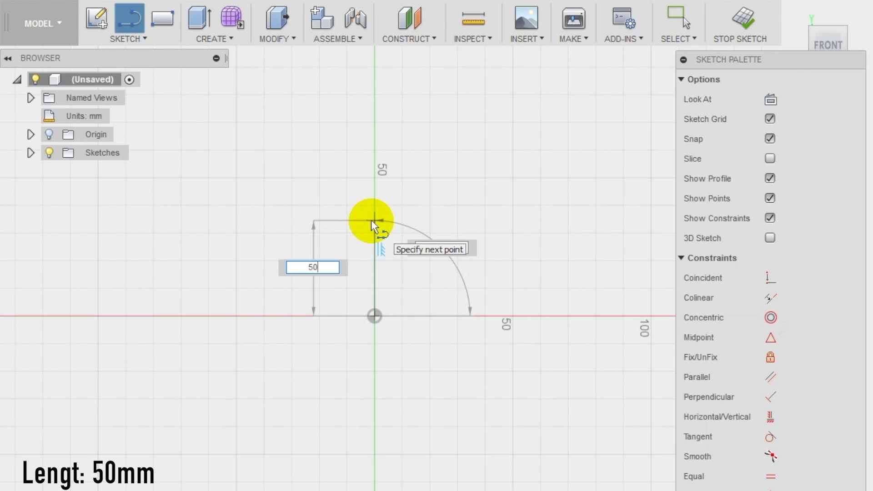
pyautogui.press('Return')
pyautogui.press('Escape')
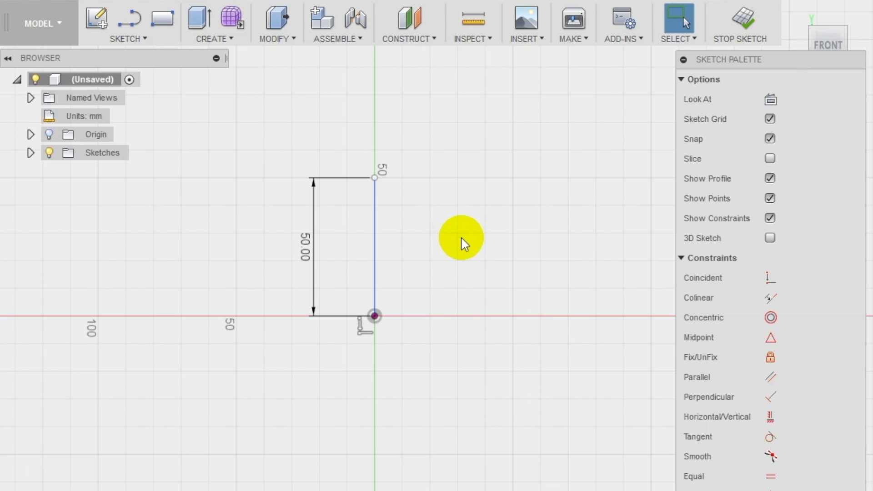
# - Draw a four-point spline bulging outward from the vertical line's upper end to the horizontal axis, about 15 mm left of the origin
pyautogui.click(125, 39)
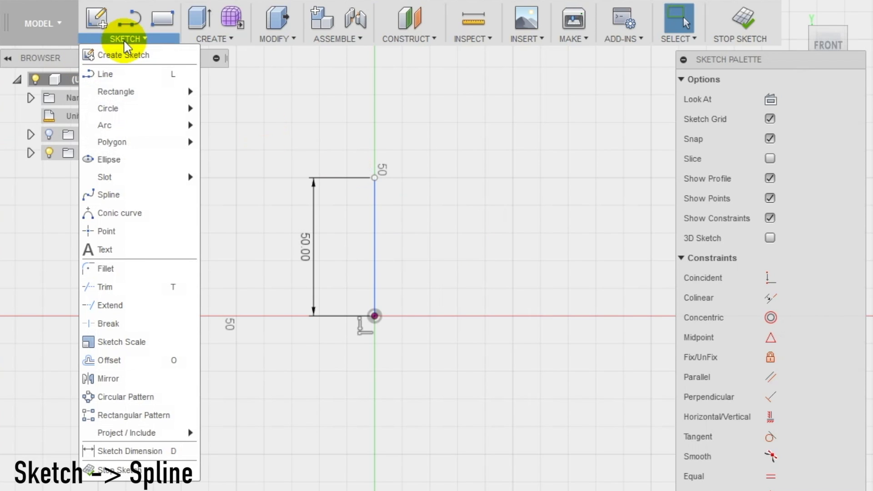
pyautogui.click(137, 195)
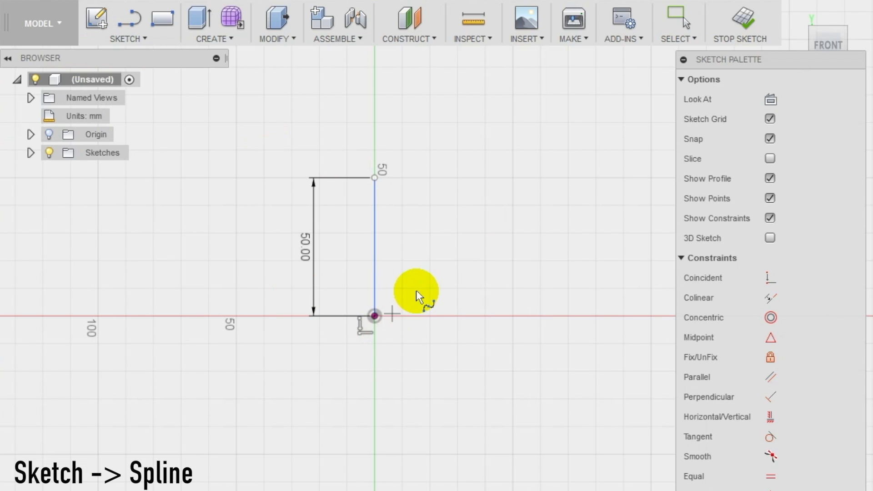
pyautogui.scroll(2, 416, 290)
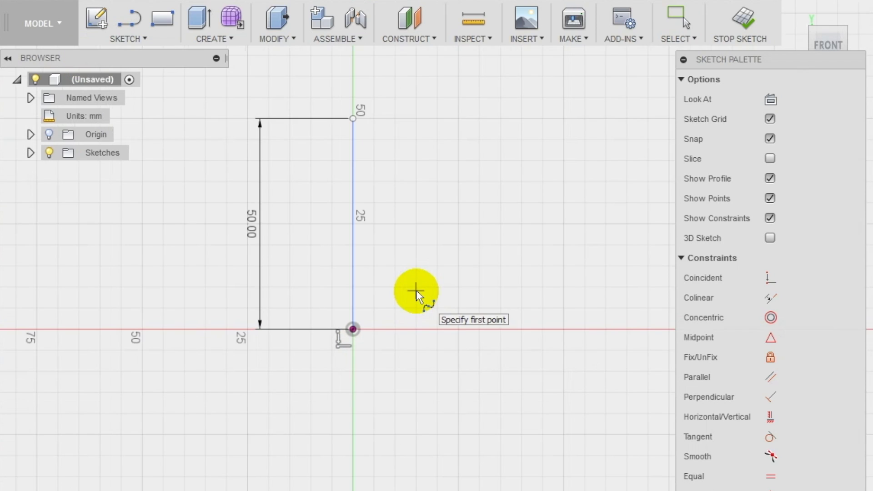
pyautogui.click(354, 119)
pyautogui.click(289, 161)
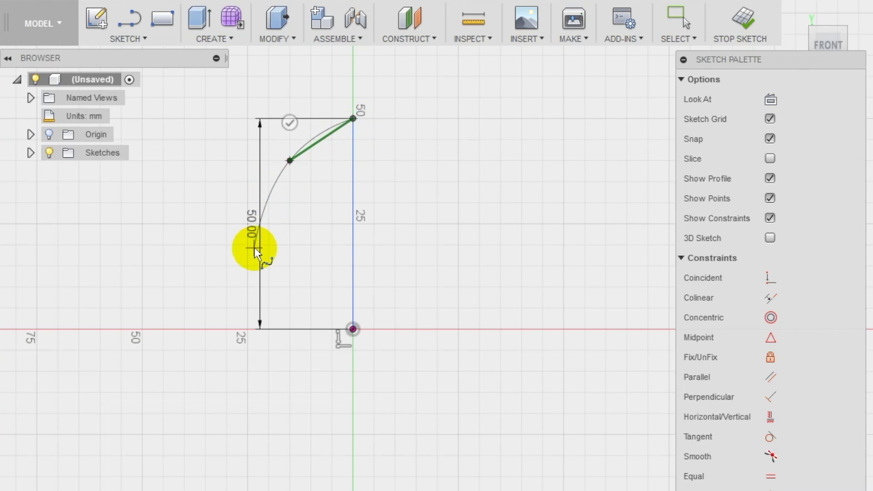
pyautogui.click(254, 271)
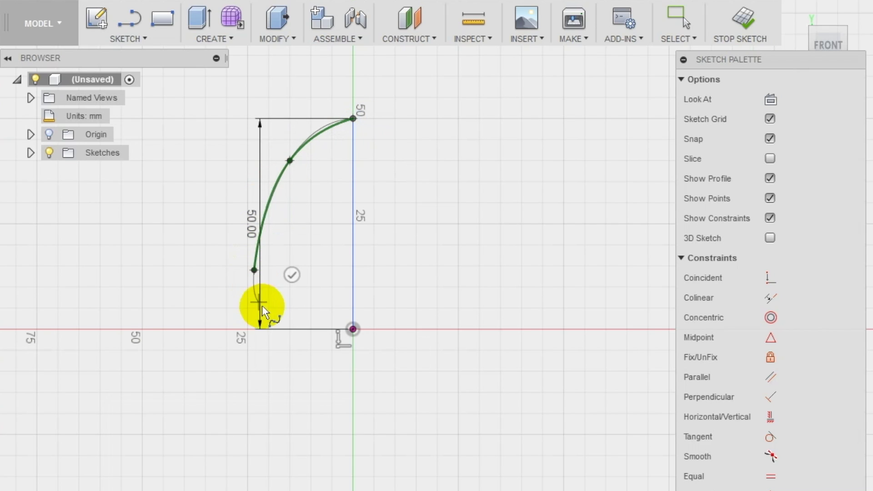
pyautogui.click(283, 329)
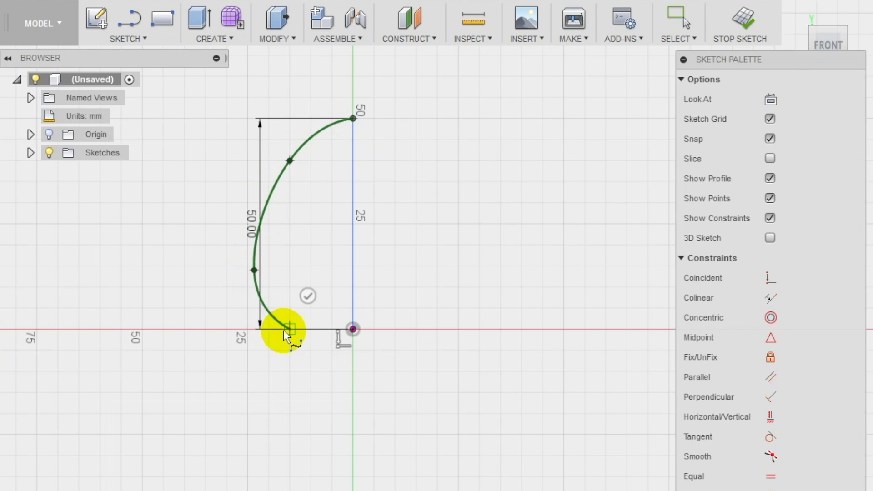
pyautogui.click(310, 297)
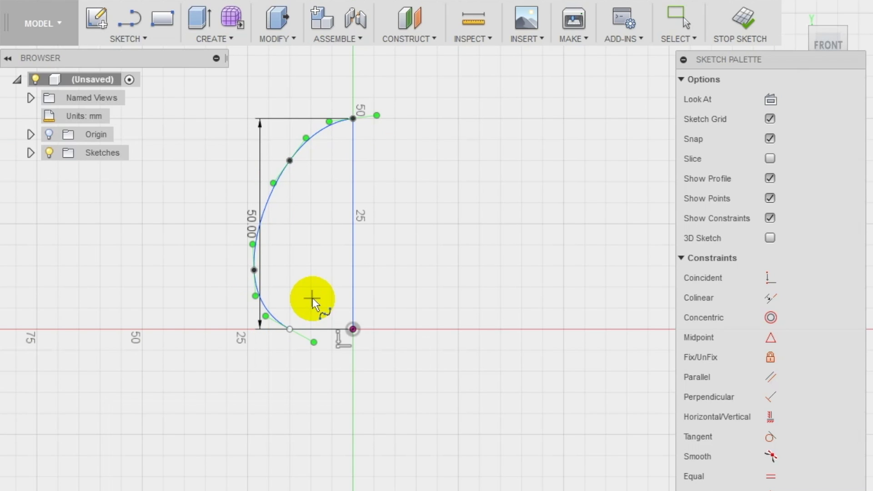
pyautogui.press('Escape')
# - Close the profile's base with a horizontal line from the spline's lower end to the origin
pyautogui.click(129, 39)
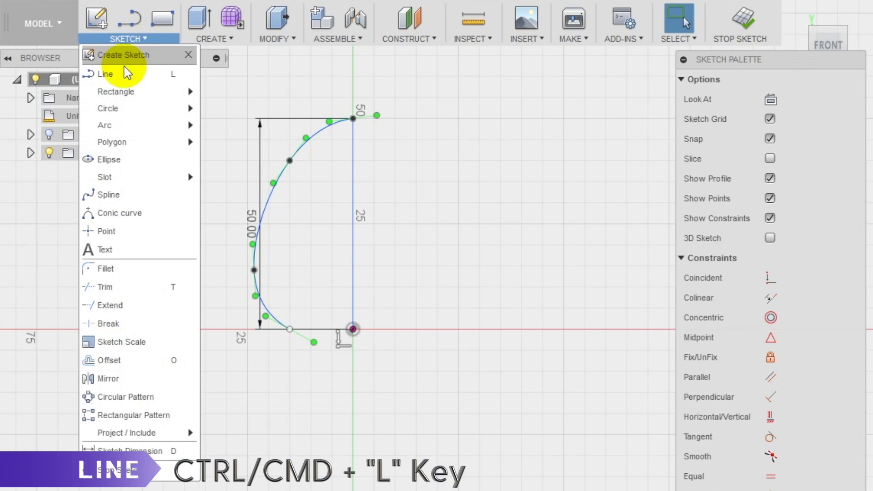
pyautogui.click(126, 73)
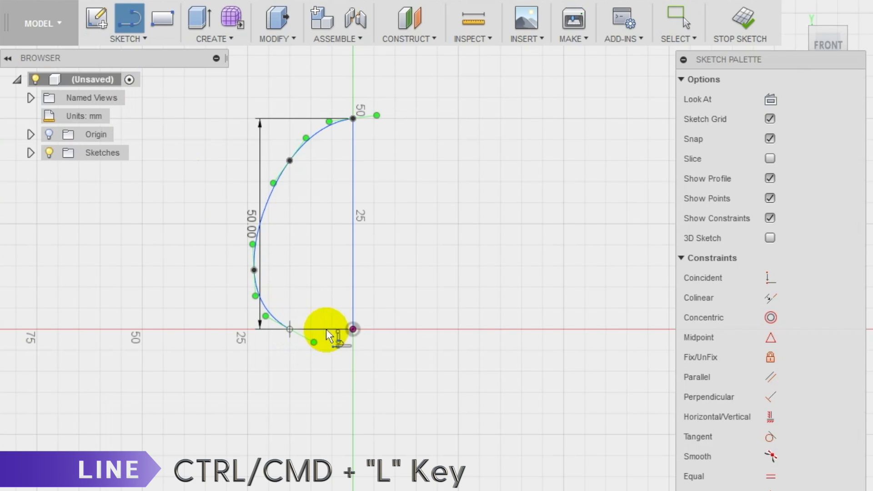
pyautogui.click(354, 329)
pyautogui.press('Escape')
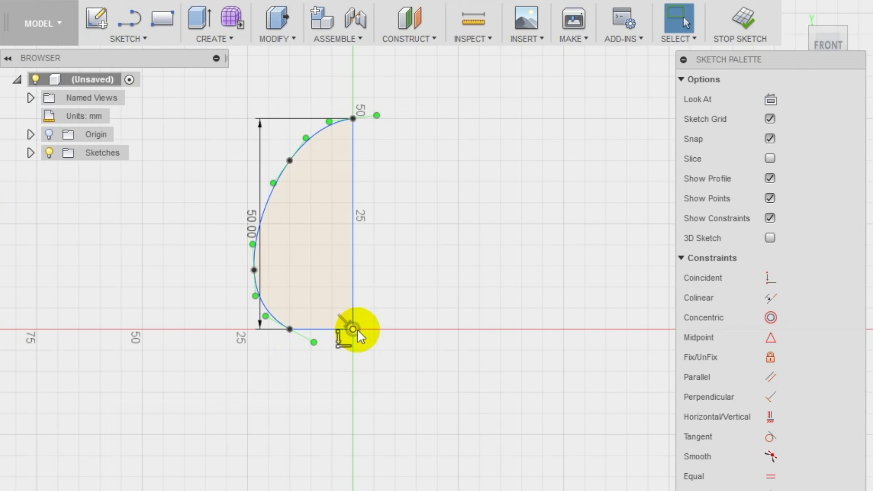
# - Make the spline's upper tangent handle horizontal and move its widest fit point inward to about 21 mm from the vertical line
pyautogui.scroll(4, 362, 106)
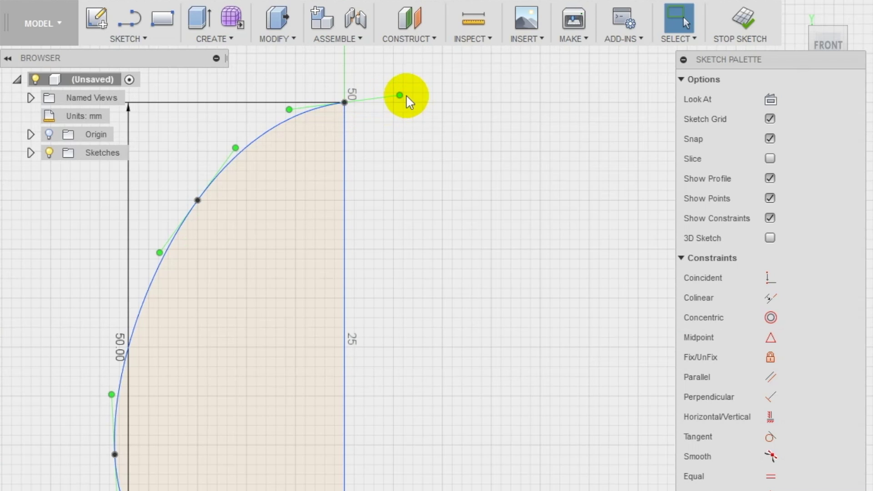
pyautogui.moveTo(399, 95); pyautogui.dragTo(394, 99)
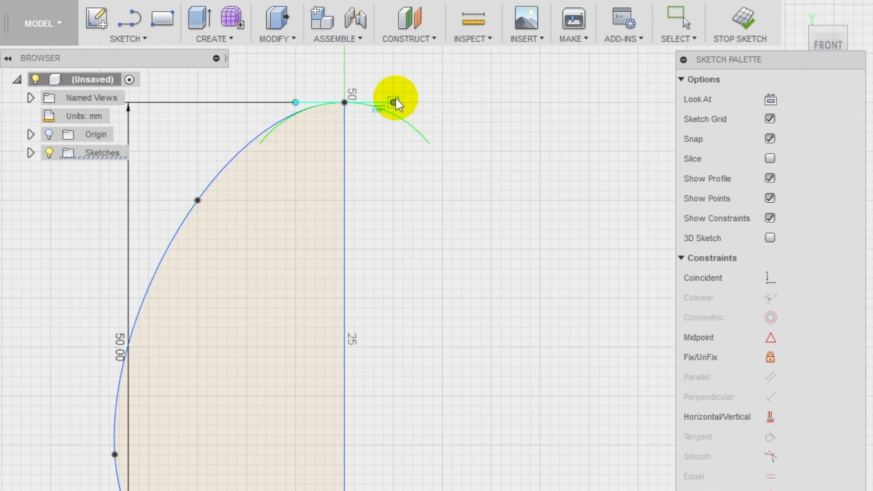
pyautogui.scroll(-3, 417, 265)
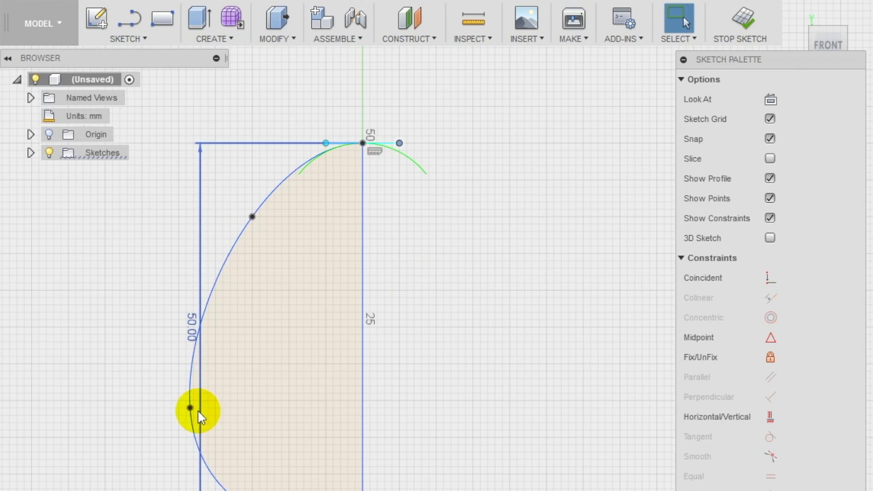
pyautogui.moveTo(200, 394); pyautogui.dragTo(208, 393)
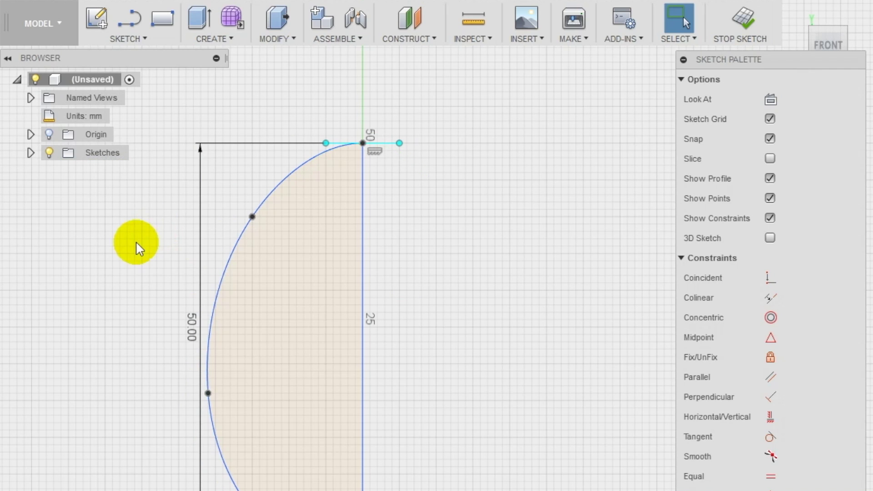
# - Dimension the horizontal distance from the vertical line to the spline's widest fit point, and convert that line to construction geometry
pyautogui.click(133, 38)
pyautogui.click(130, 450)
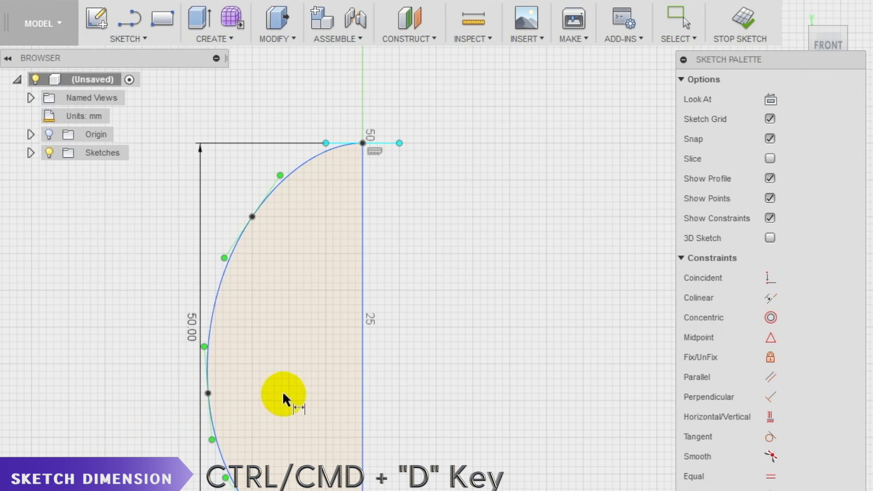
pyautogui.click(362, 395)
pyautogui.click(213, 391)
pyautogui.scroll(-2, 264, 438)
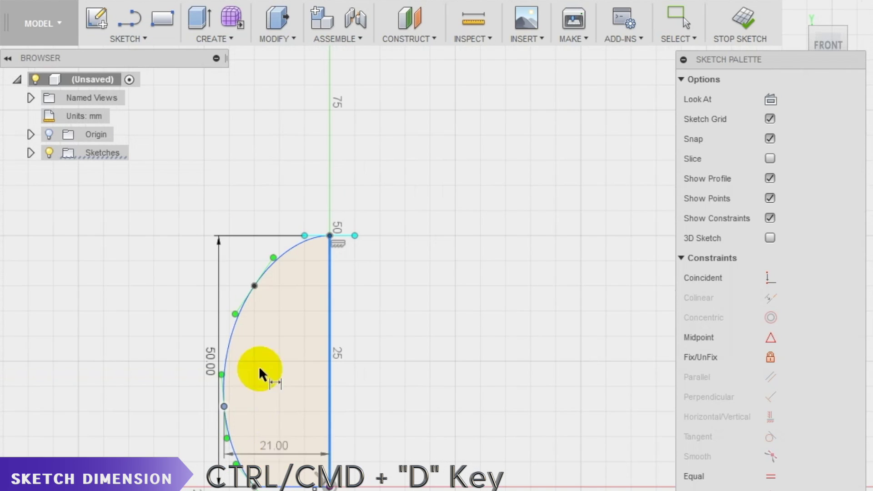
pyautogui.click(266, 205)
pyautogui.press('Return')
pyautogui.press('Escape')
pyautogui.click(329, 355)
pyautogui.click(780, 98)
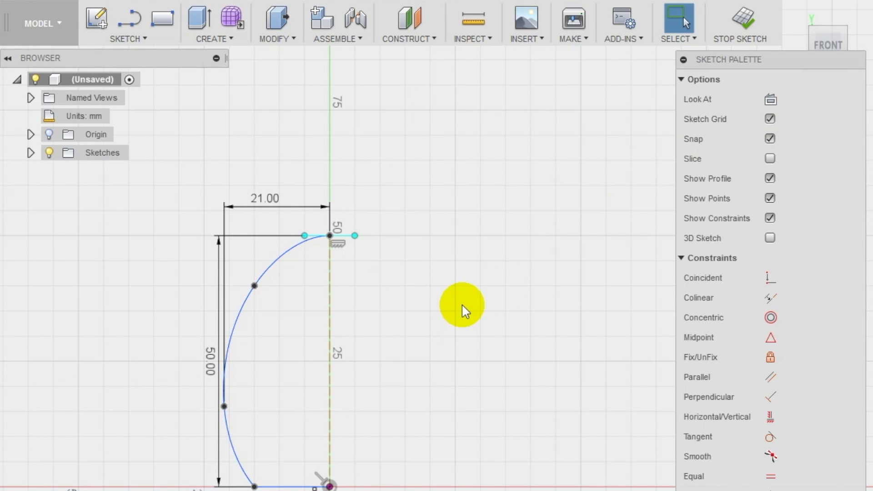
# - Offset the spline and the base line inward by 1.5 mm to form the wall thickness
pyautogui.click(283, 247)
pyautogui.keyDown('shift'); pyautogui.click(289, 486); pyautogui.keyUp('shift')
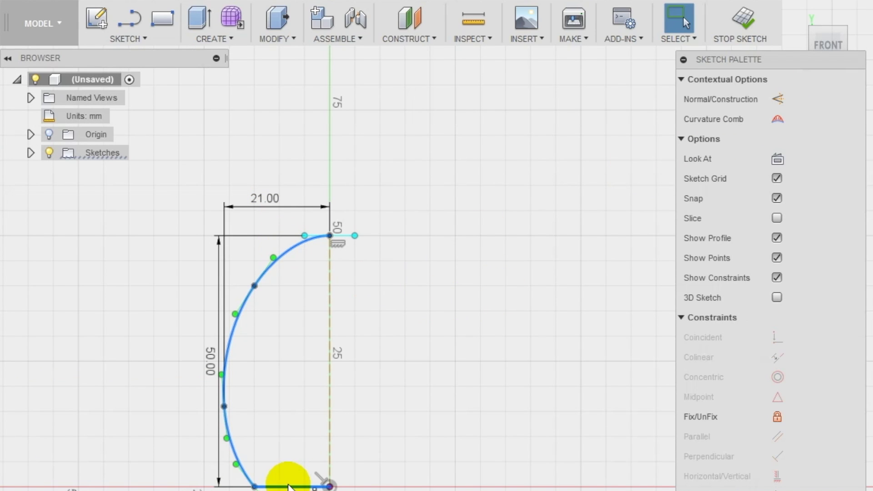
pyautogui.click(130, 39)
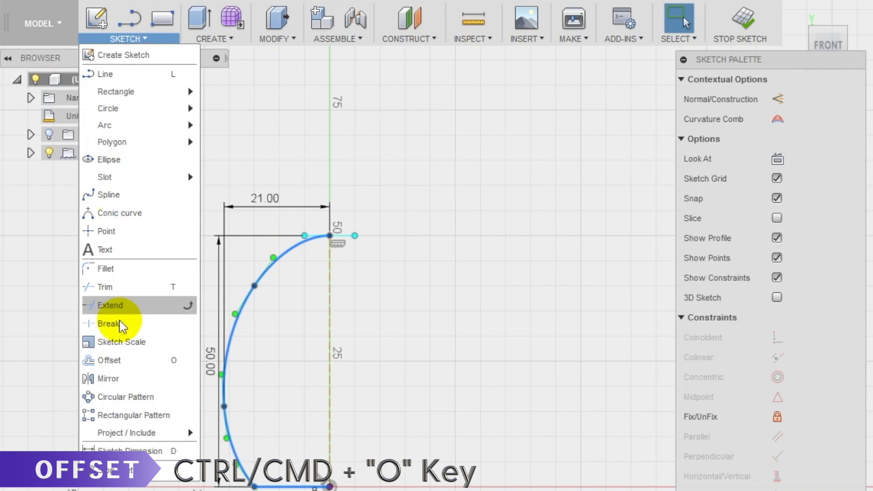
pyautogui.click(119, 359)
pyautogui.write('-1.5')
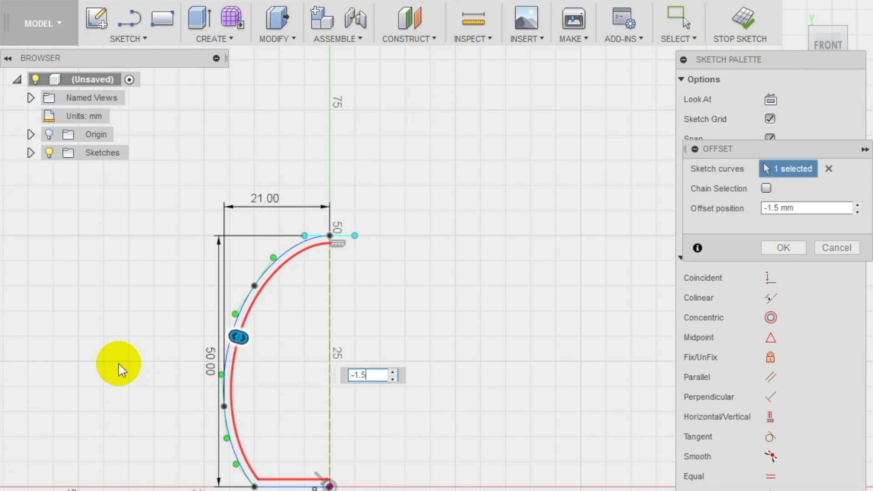
pyautogui.press('Return')
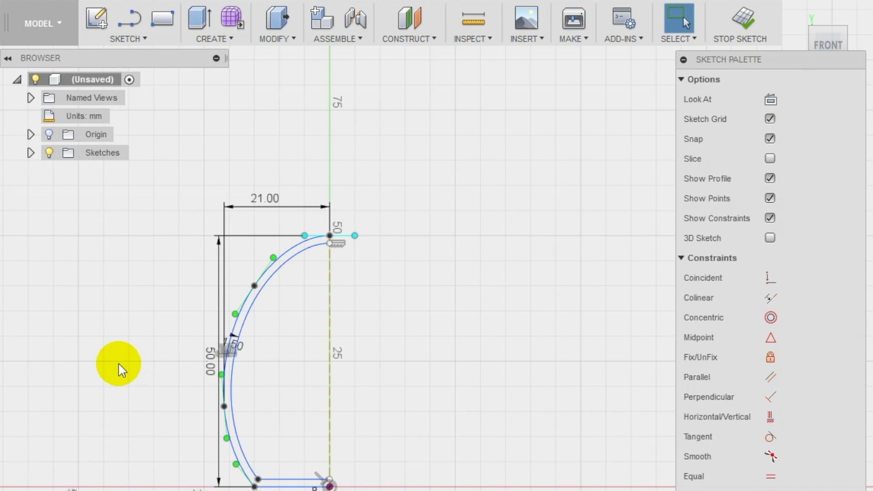
# - Close the wall's upper end with a short line joining the inner and outer spline endpoints on the axis
pyautogui.scroll(5, 314, 477)
pyautogui.scroll(2, 323, 475)
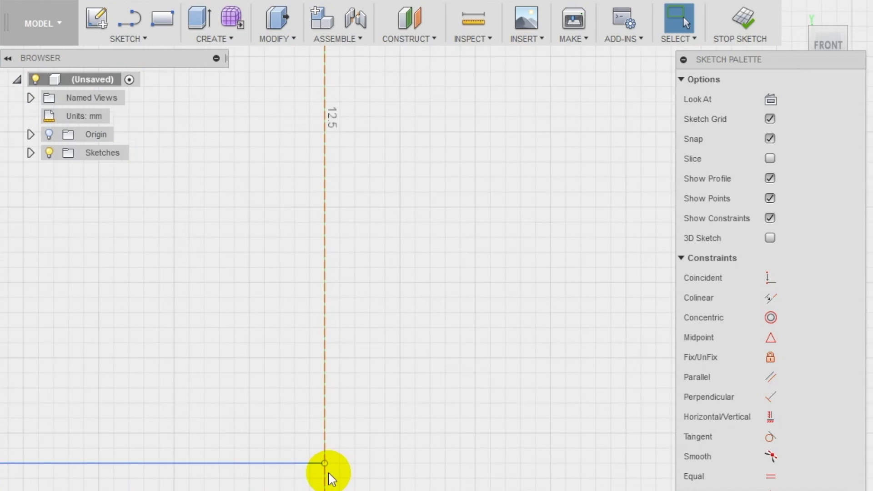
pyautogui.scroll(-5, 327, 473)
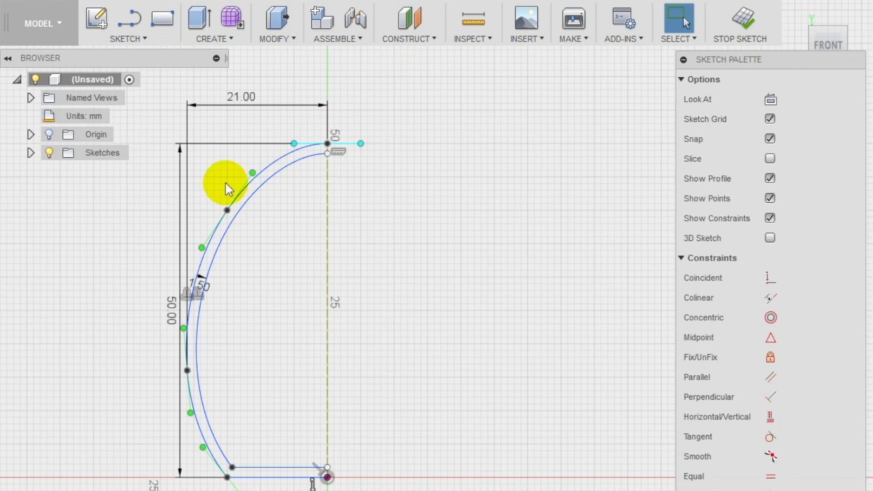
pyautogui.click(134, 37)
pyautogui.click(130, 75)
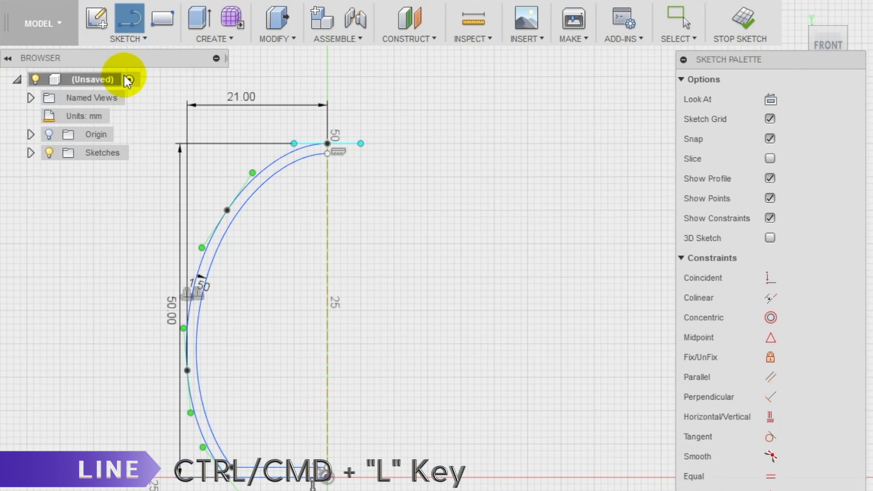
pyautogui.scroll(4, 345, 171)
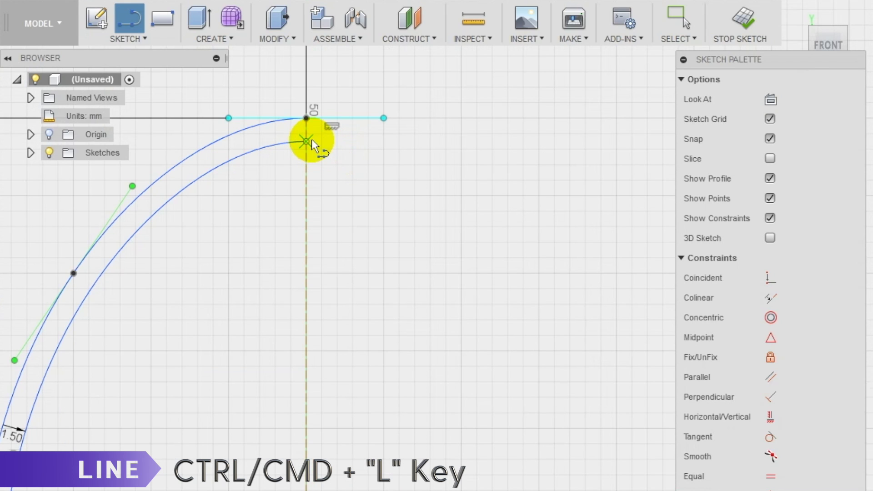
pyautogui.click(306, 142)
pyautogui.click(307, 117)
pyautogui.scroll(-2, 359, 249)
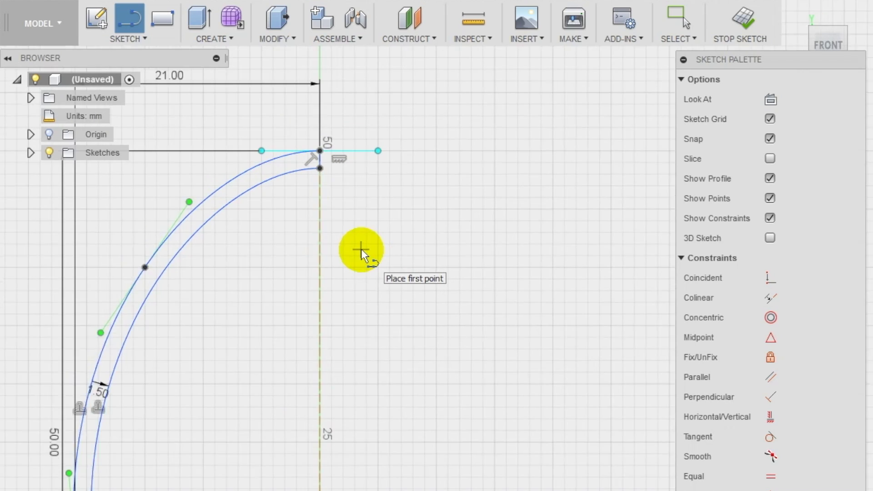
# - Close the wall's lower end with a short vertical line from the origin to the inner base line's endpoint
pyautogui.scroll(-4, 361, 250)
pyautogui.scroll(6, 315, 437)
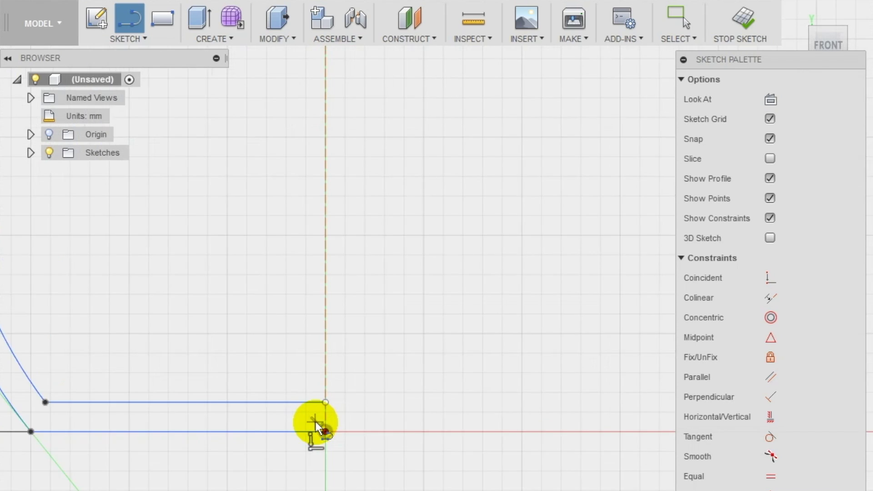
pyautogui.scroll(2, 315, 421)
pyautogui.click(330, 436)
pyautogui.click(332, 392)
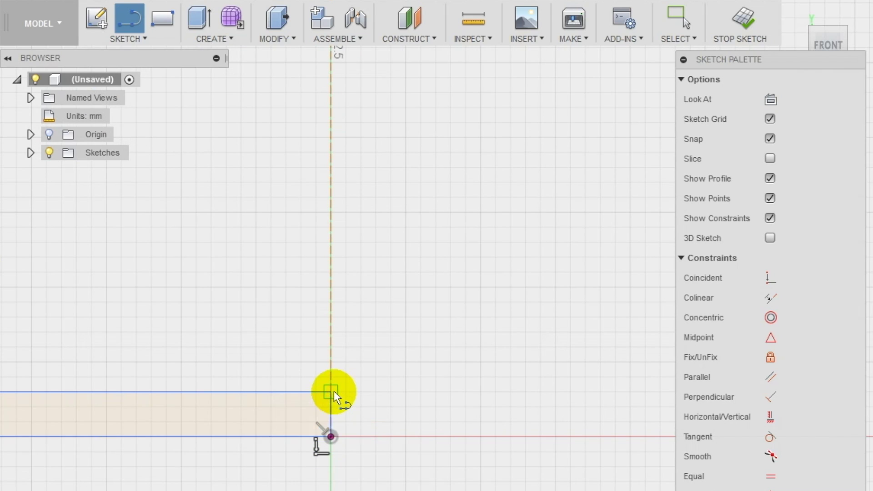
pyautogui.scroll(-5, 334, 391)
pyautogui.press('Escape')
# - Revolve the closed wall profile 360 degrees around the vertical construction line as a new body
pyautogui.scroll(2, 325, 136)
pyautogui.scroll(-4, 438, 191)
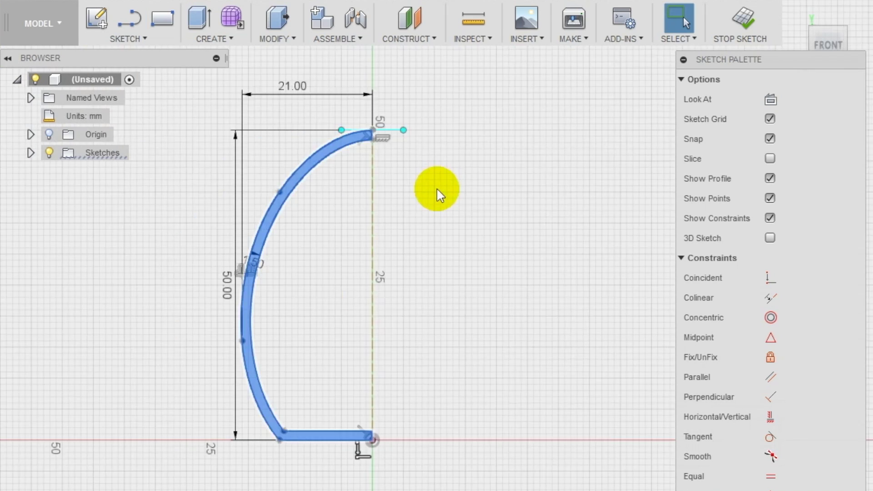
pyautogui.moveTo(200, 114)
pyautogui.mouseDown()
pyautogui.moveTo(289, 172)
pyautogui.moveTo(394, 425)
pyautogui.mouseUp()
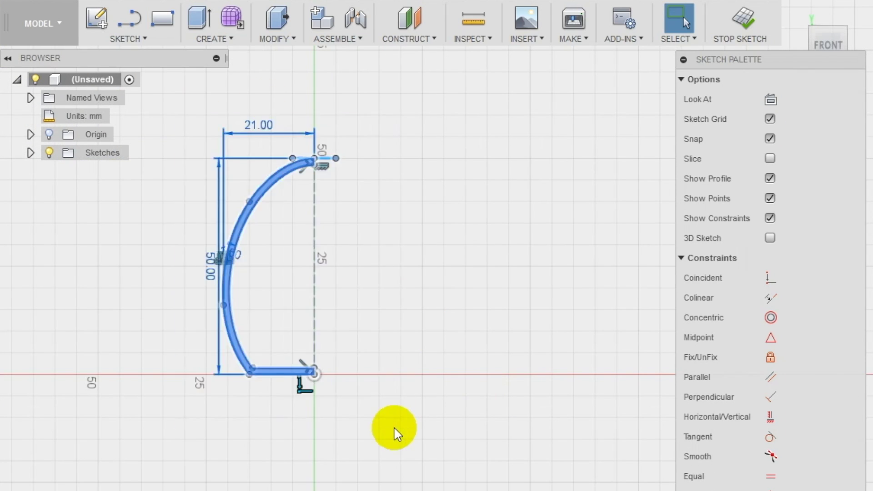
pyautogui.click(218, 40)
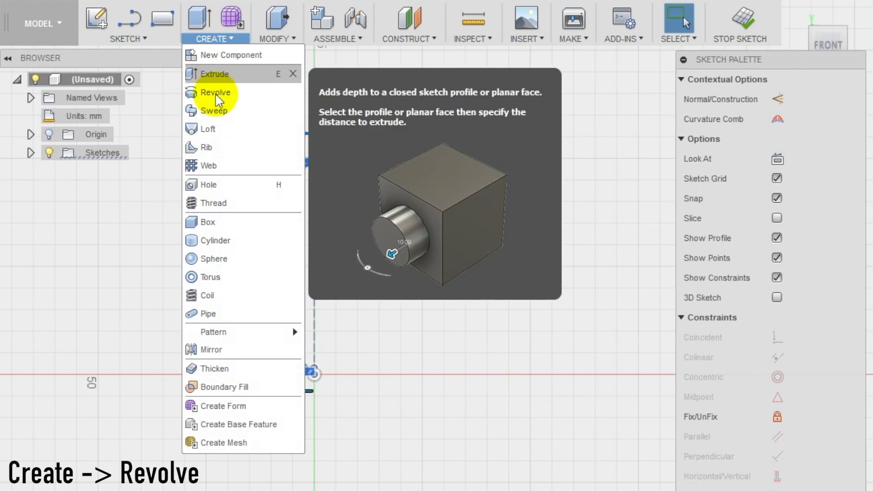
pyautogui.click(214, 93)
pyautogui.click(775, 189)
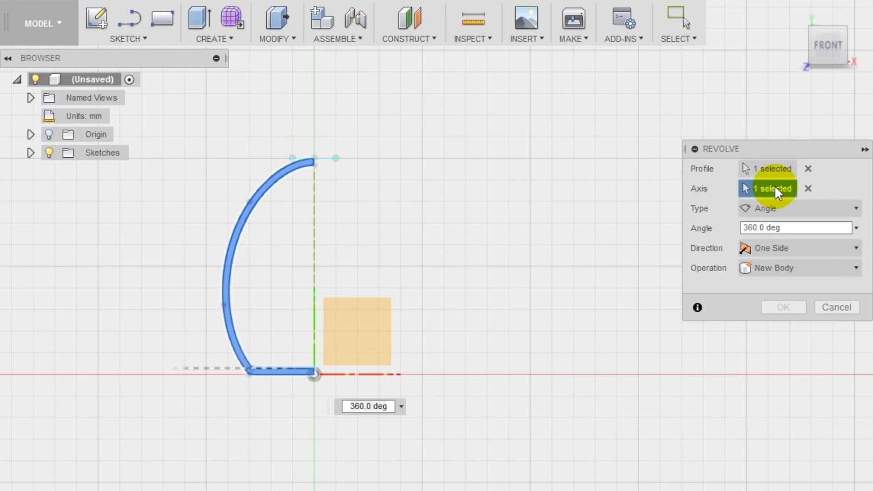
pyautogui.click(807, 188)
pyautogui.click(314, 327)
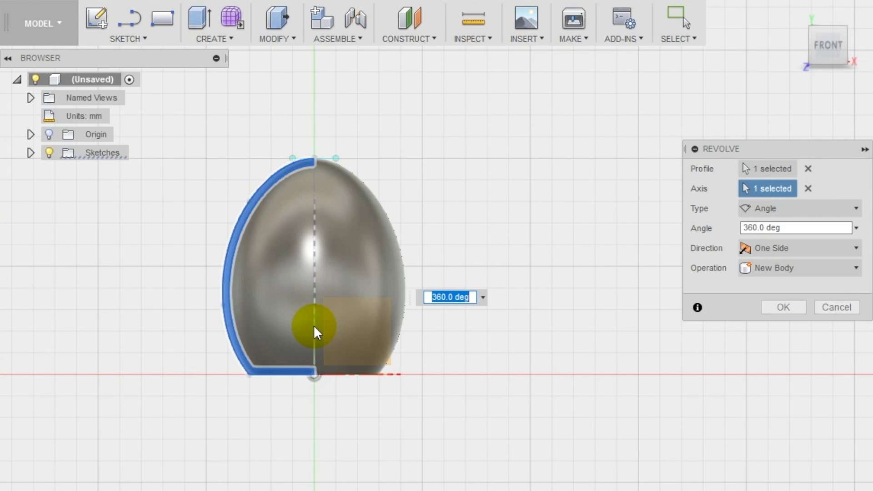
pyautogui.scroll(-1, 473, 348)
pyautogui.click(490, 345)
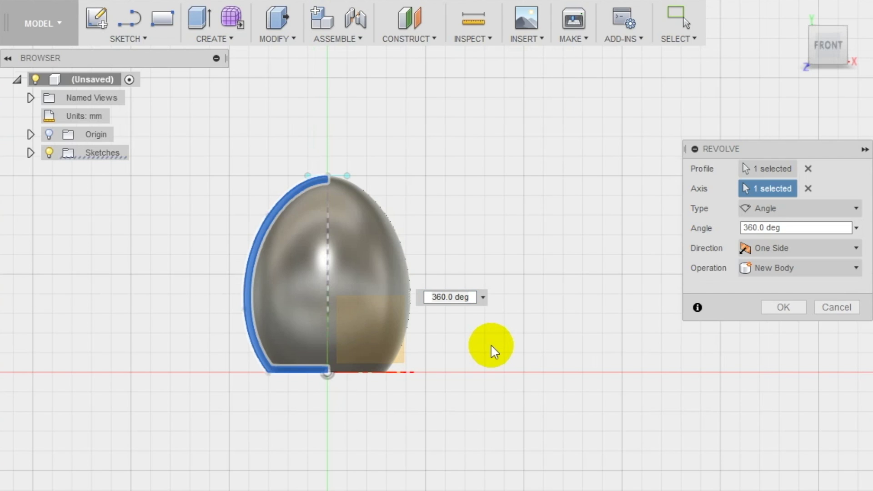
pyautogui.press('Return')
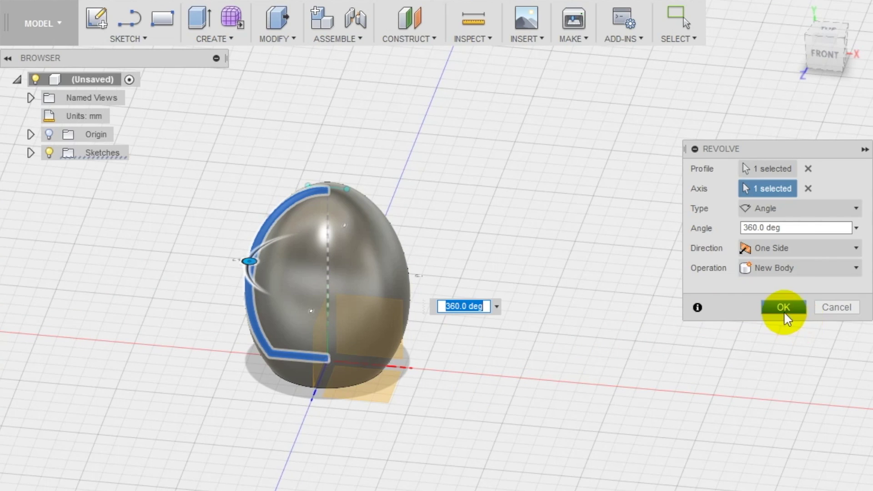
pyautogui.click(783, 308)
# - Create a rectangular pattern of the egg body along the X axis with a quantity of 2 and a distance of 50 mm
pyautogui.click(221, 41)
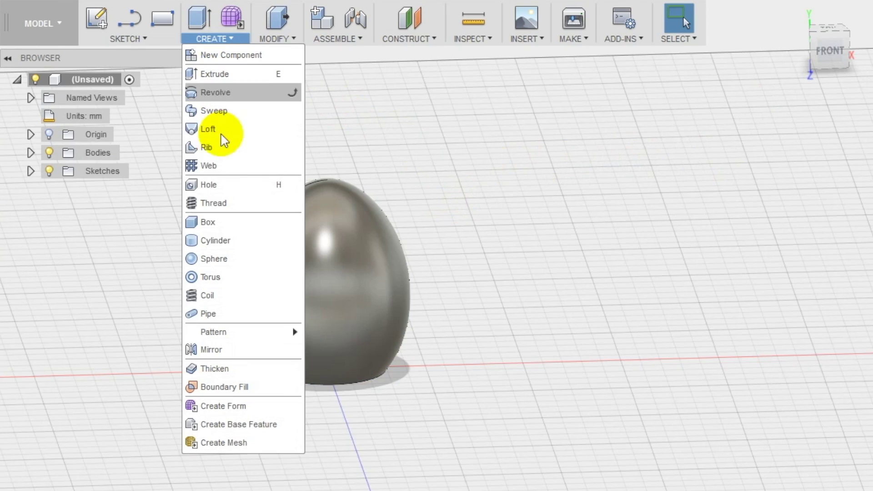
pyautogui.moveTo(235, 342)
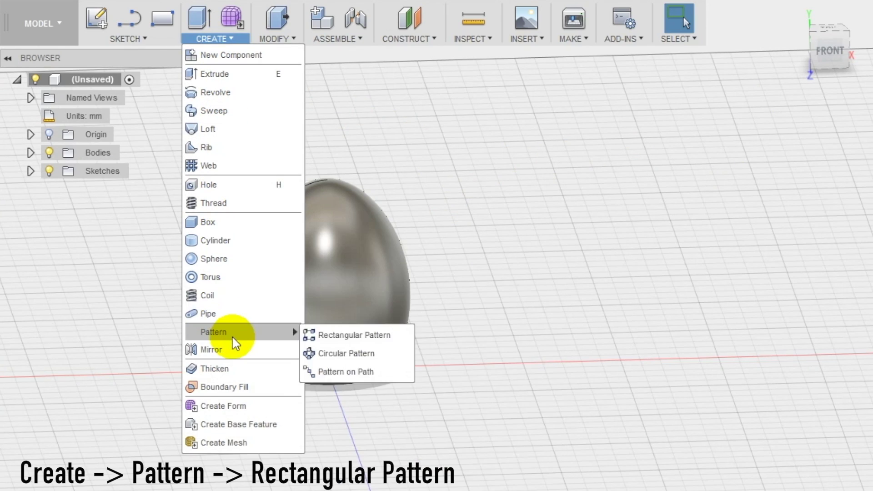
pyautogui.click(318, 335)
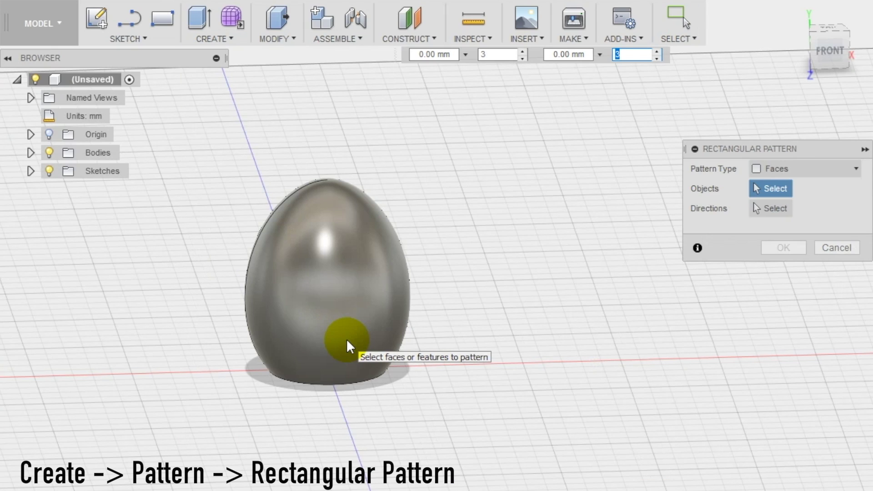
pyautogui.click(831, 168)
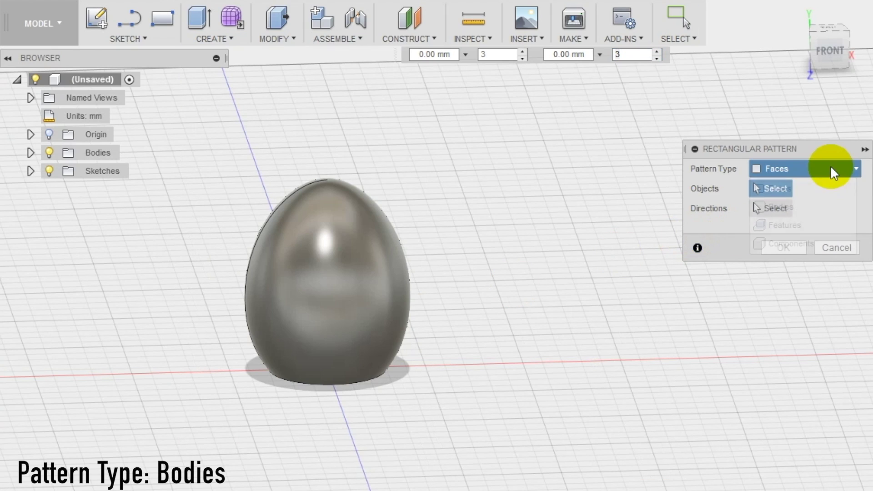
pyautogui.click(786, 208)
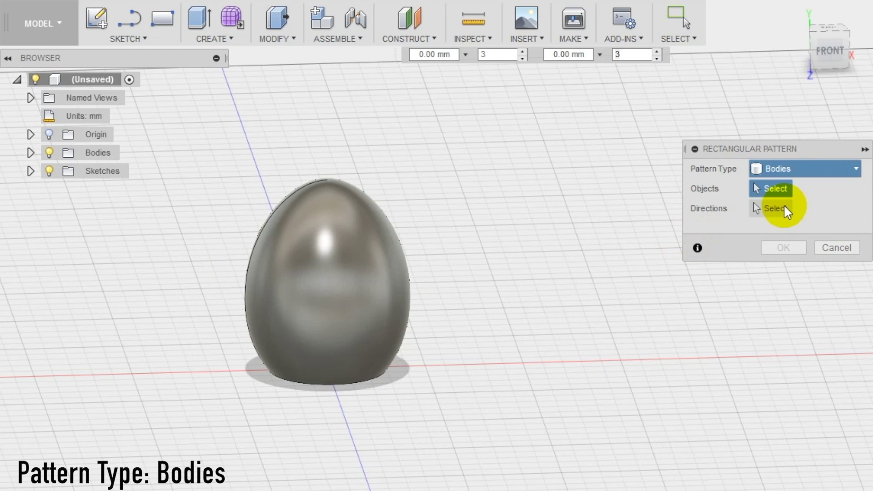
pyautogui.click(316, 289)
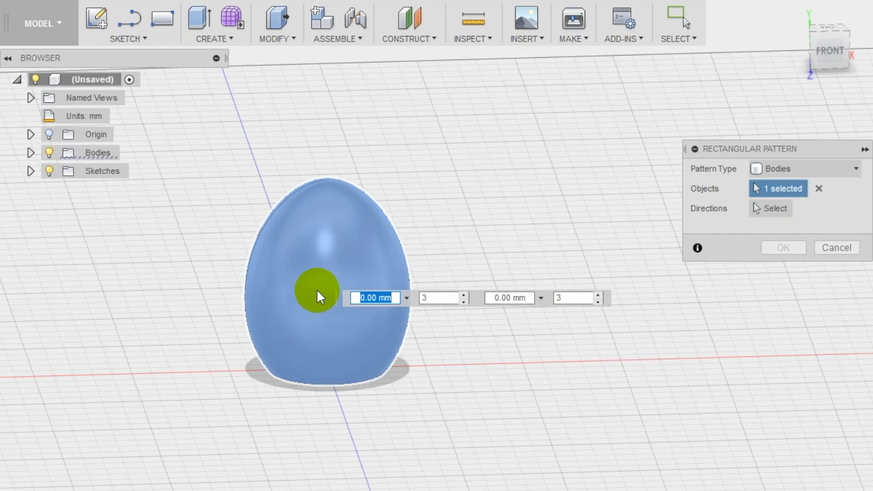
pyautogui.click(778, 210)
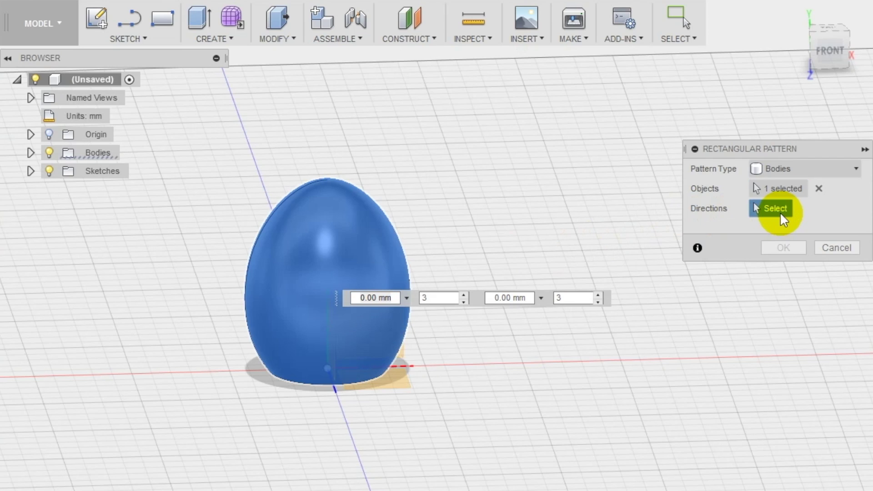
pyautogui.click(411, 367)
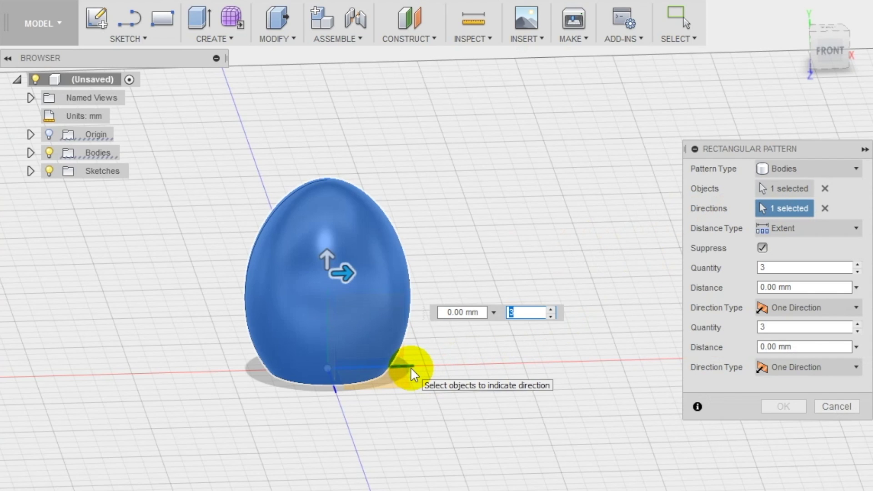
pyautogui.write('2')
pyautogui.click(473, 312)
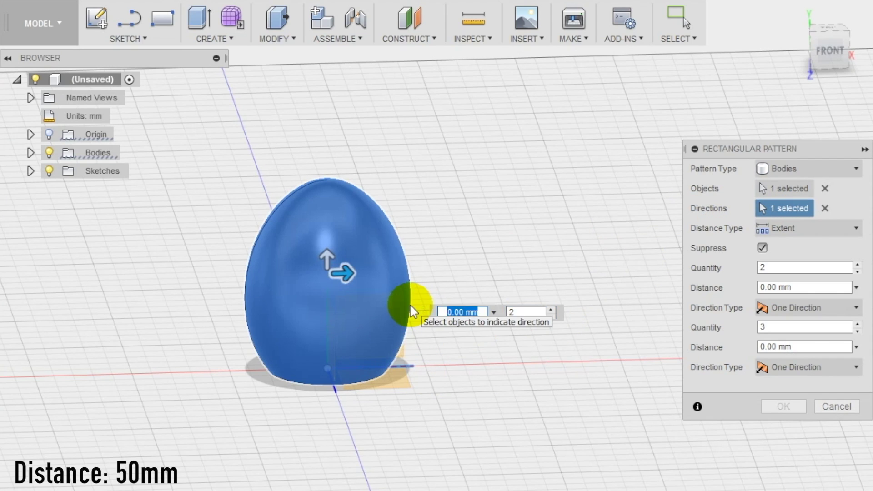
pyautogui.write('50')
pyautogui.click(785, 406)
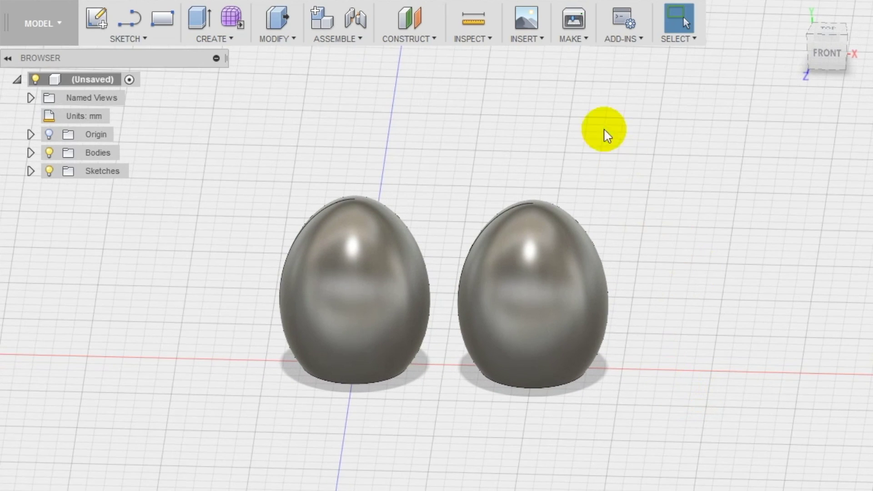
# - Construct a plane offset 55 mm upward from the origin's XZ plane, above the eggs
pyautogui.click(430, 39)
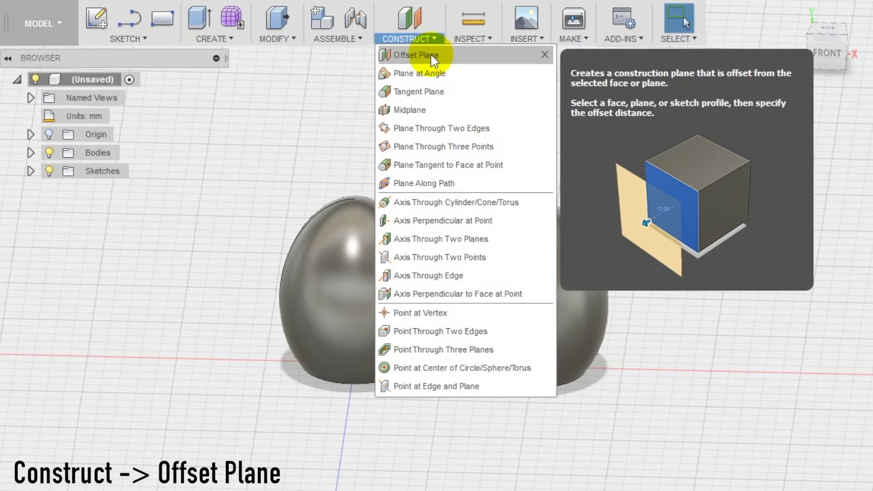
pyautogui.click(430, 53)
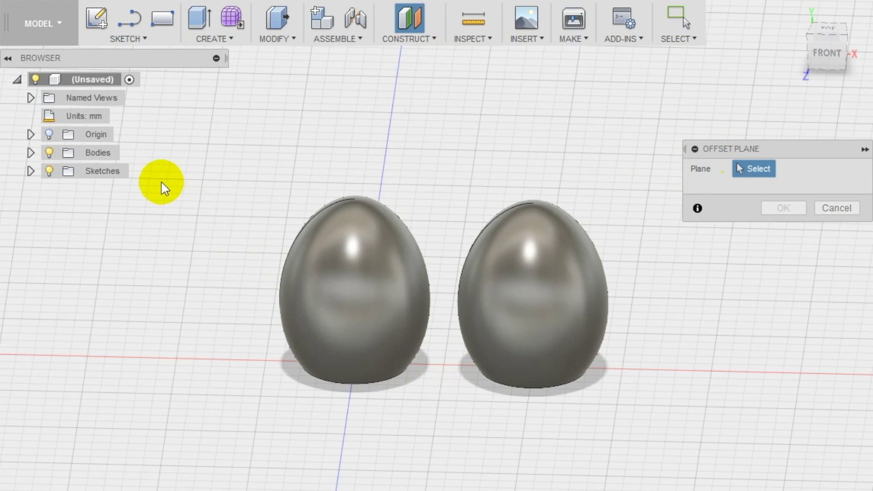
pyautogui.click(30, 134)
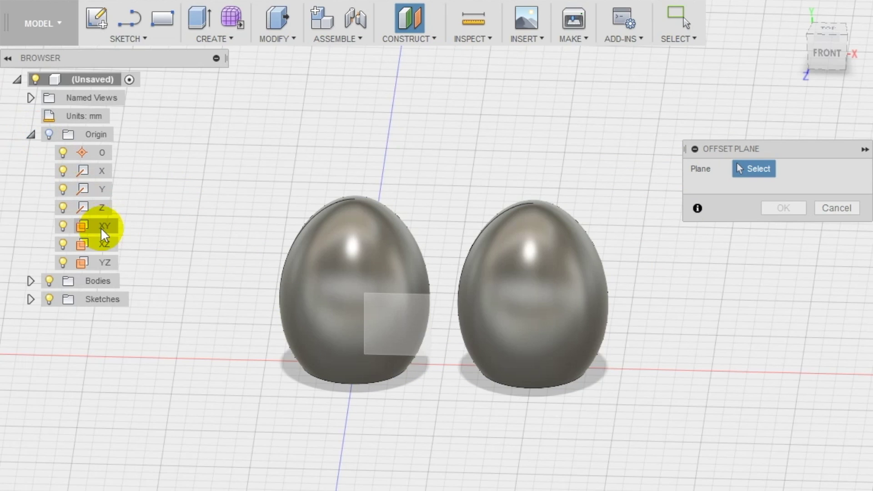
pyautogui.click(96, 248)
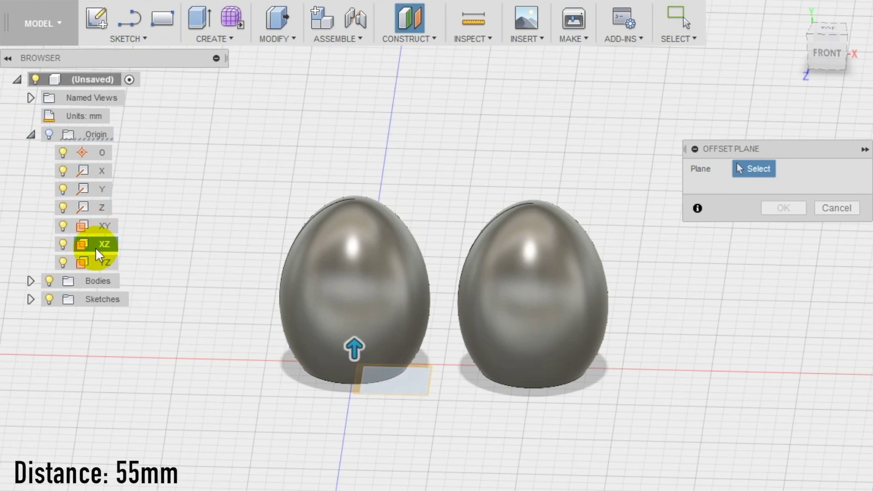
pyautogui.moveTo(350, 353); pyautogui.dragTo(349, 175)
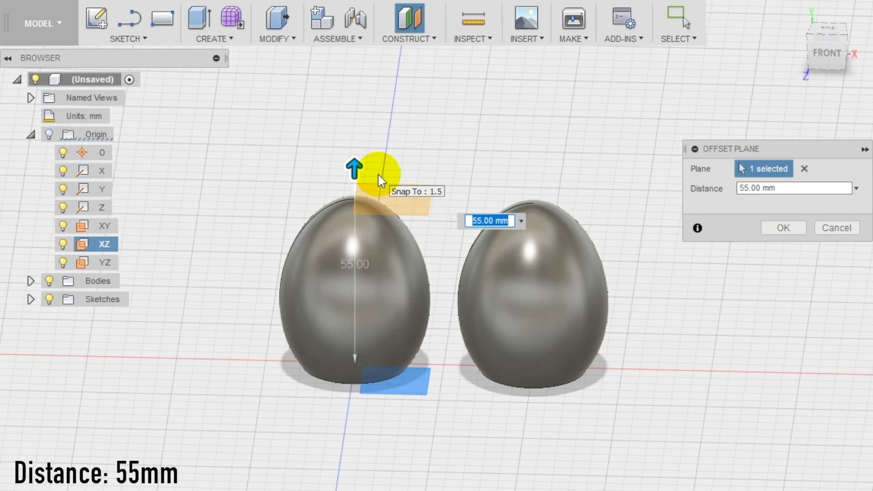
pyautogui.click(781, 226)
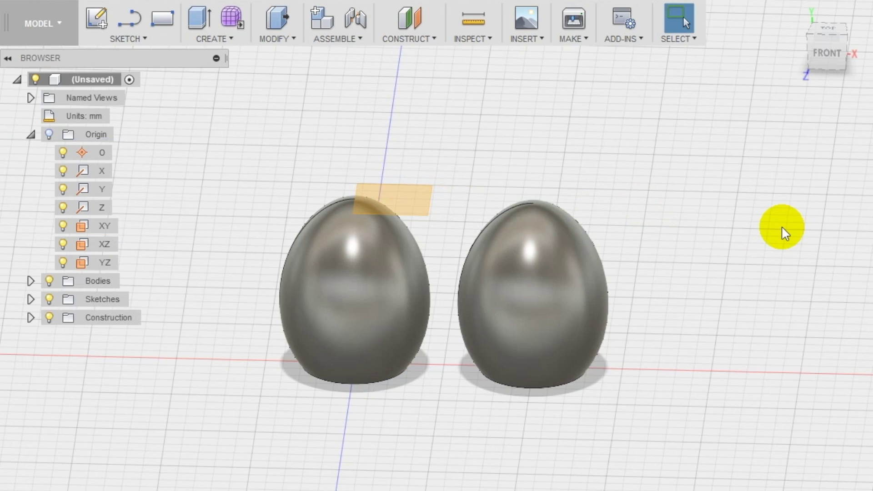
# - Sketch a 3 mm diameter circle on the offset plane, below and left of the origin over the first egg
pyautogui.click(416, 200)
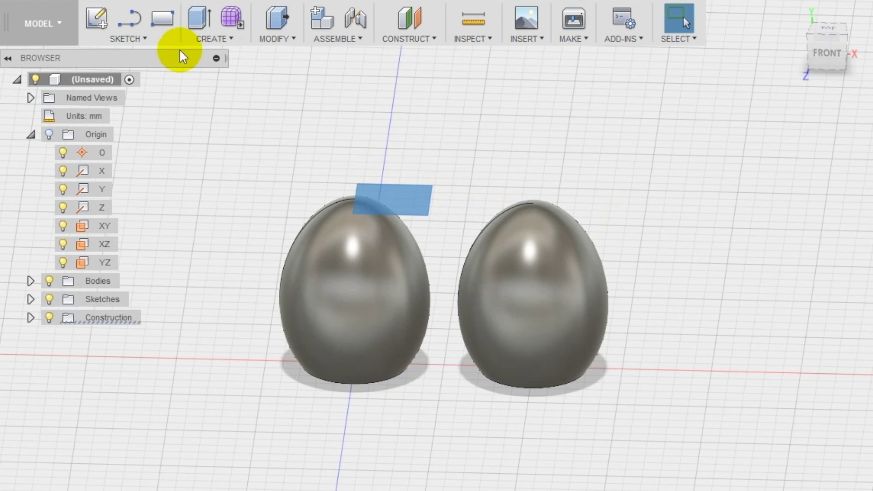
pyautogui.click(127, 39)
pyautogui.moveTo(128, 114)
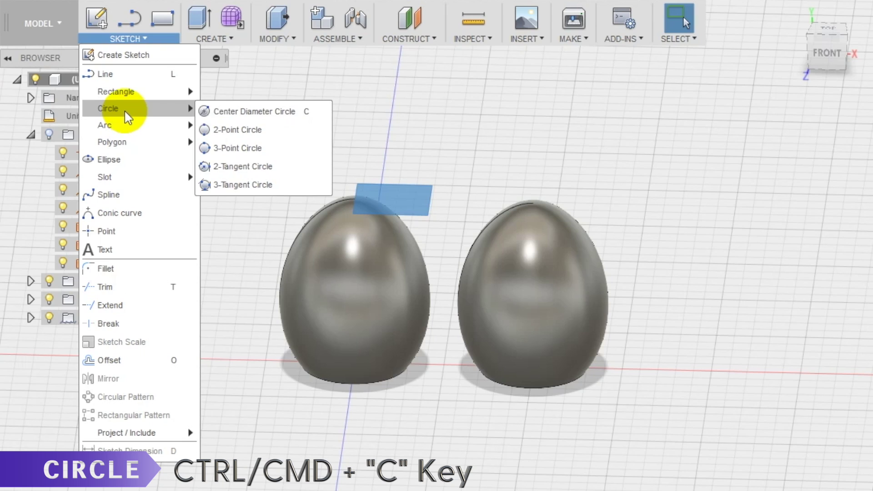
pyautogui.click(237, 112)
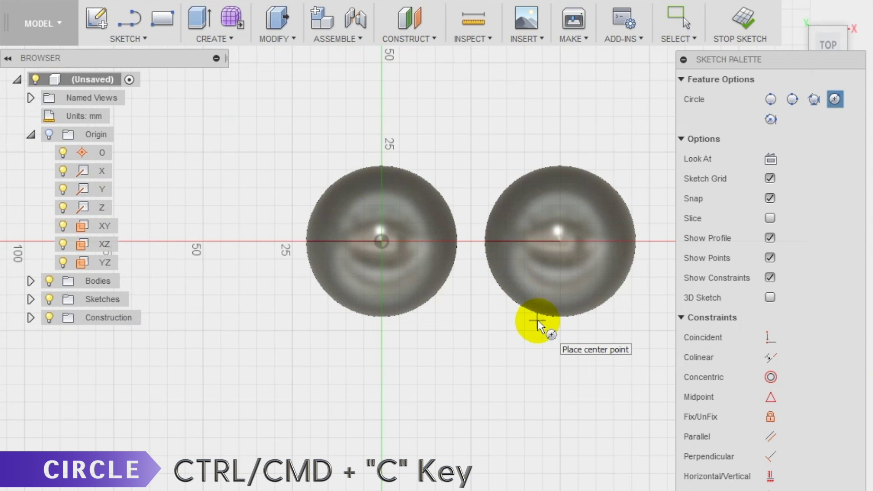
pyautogui.scroll(5, 411, 271)
pyautogui.scroll(1, 400, 257)
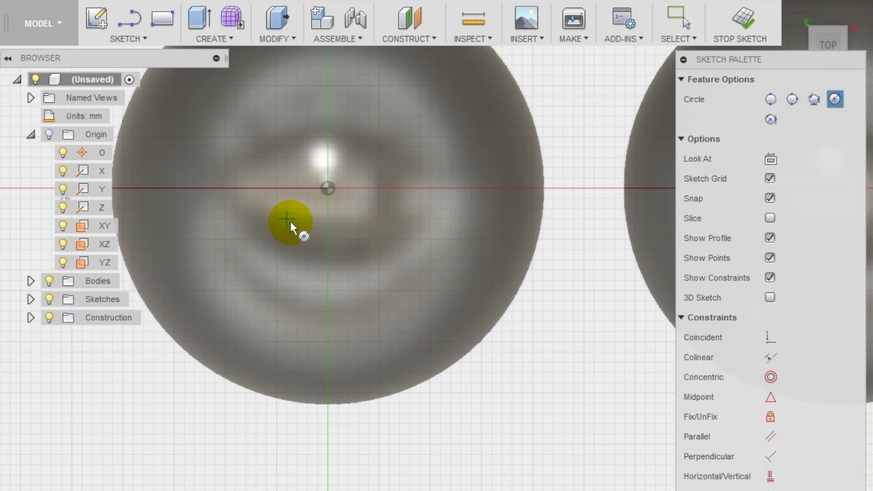
pyautogui.click(297, 221)
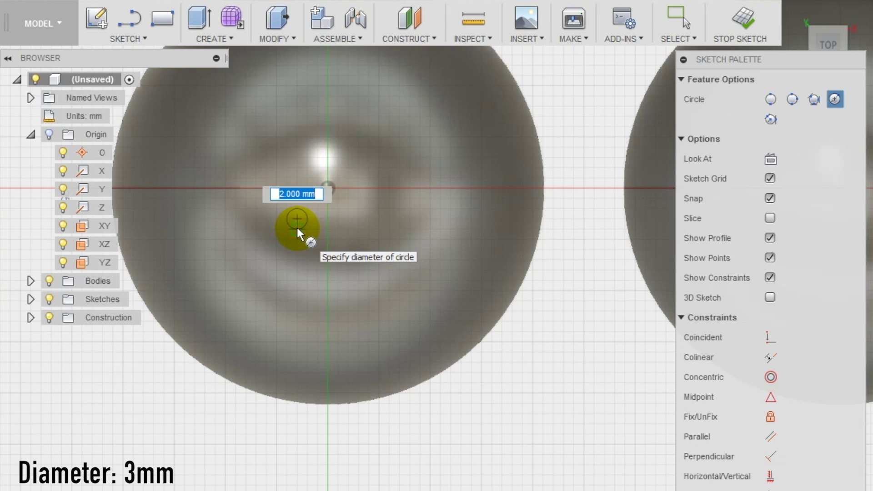
pyautogui.press('Return')
pyautogui.press('Escape')
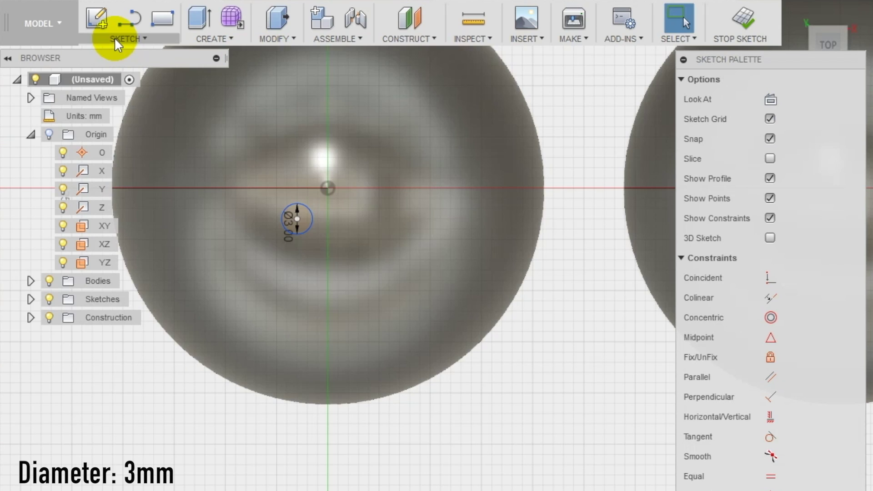
# - Add a second 3 mm diameter circle above and right of the origin over the first egg
pyautogui.click(117, 40)
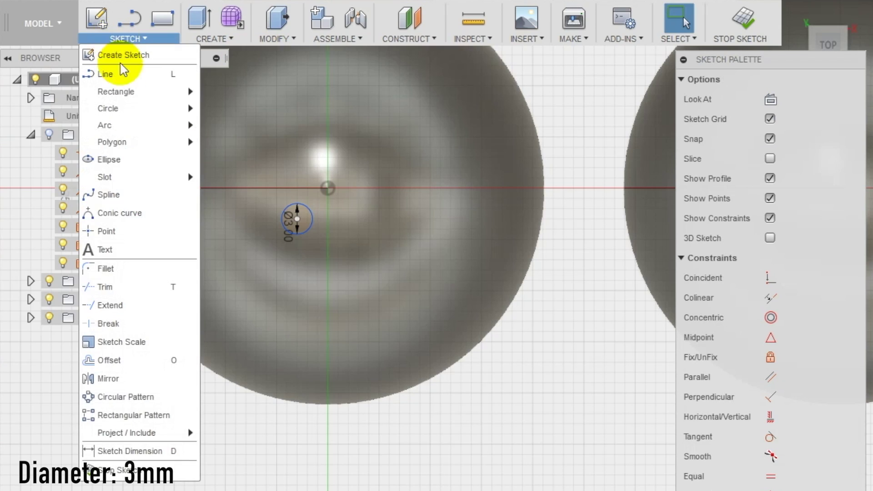
pyautogui.click(131, 111)
pyautogui.click(361, 153)
pyautogui.write('3')
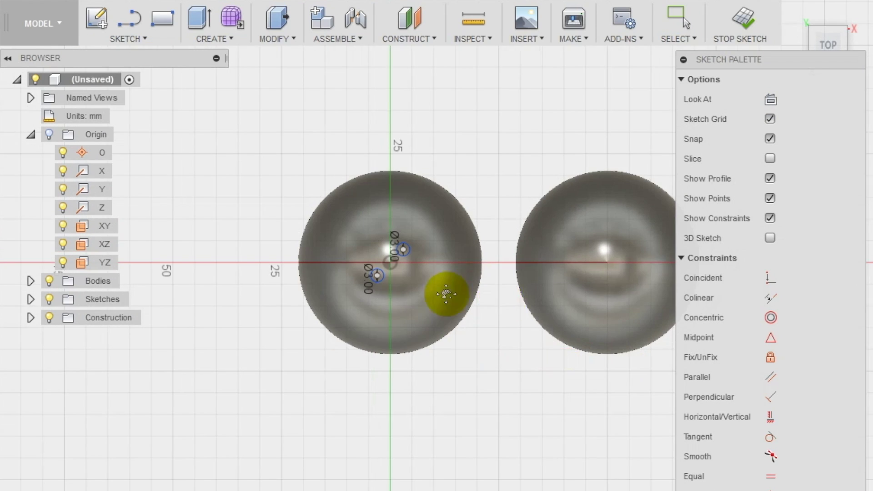
# - Sketch a 3 mm diameter circle below and left of the second egg's centre
pyautogui.click(117, 40)
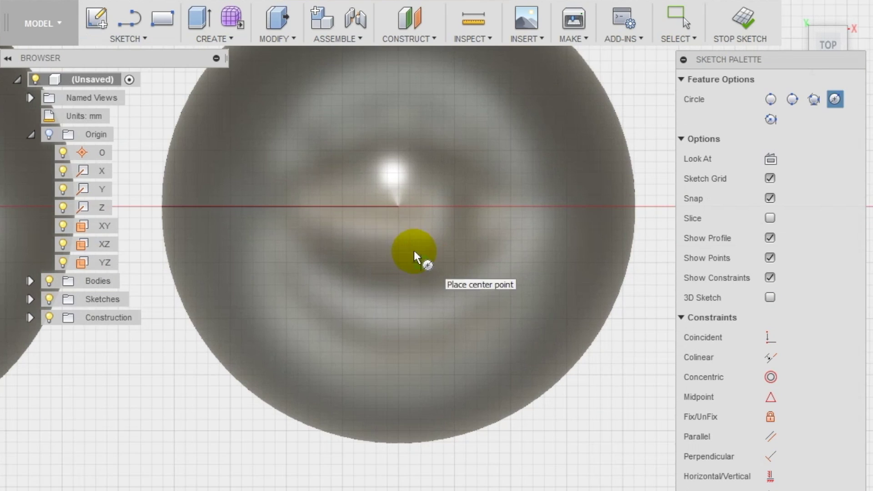
pyautogui.click(376, 229)
pyautogui.write('3')
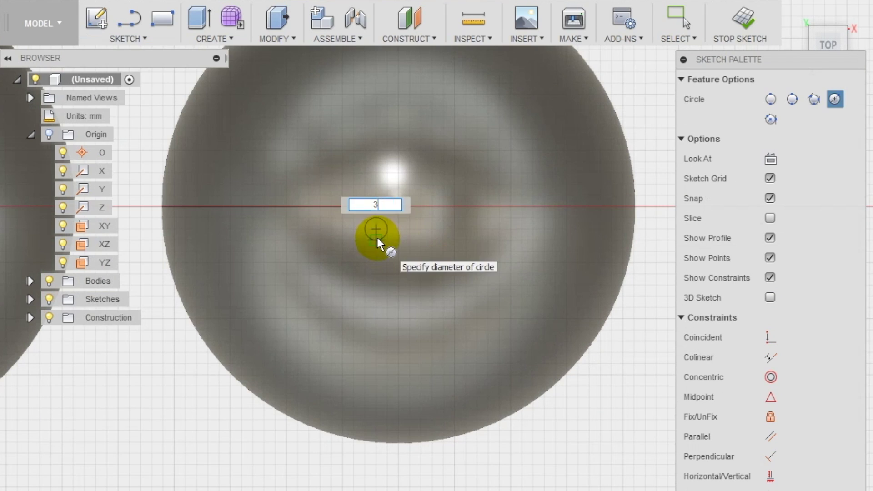
pyautogui.press('Return')
pyautogui.press('Escape')
# - Add another 3 mm diameter circle below and right of the second egg's centre
pyautogui.click(117, 40)
pyautogui.click(131, 111)
pyautogui.click(422, 229)
pyautogui.write('3')
pyautogui.press('Return')
pyautogui.press('Escape')
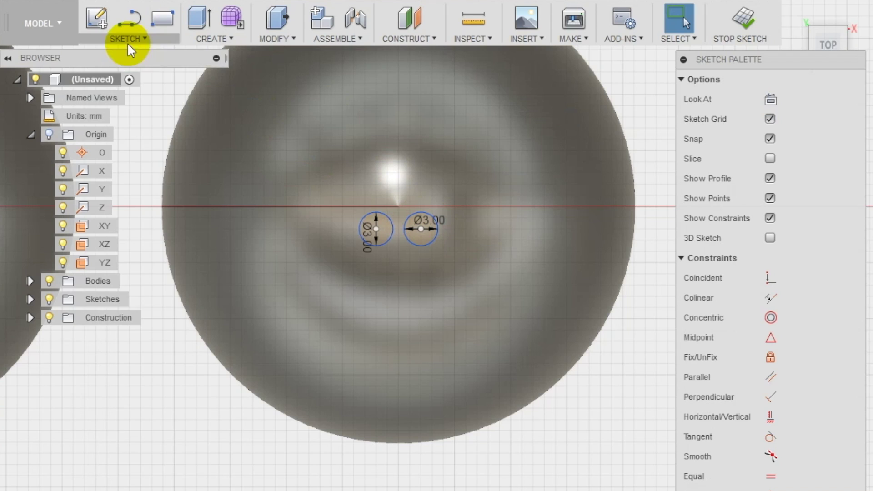
# - Add a third 3 mm diameter circle directly above the second egg's centre to form a triangular arrangement
pyautogui.click(118, 40)
pyautogui.click(131, 111)
pyautogui.click(398, 168)
pyautogui.write('3')
pyautogui.press('Return')
pyautogui.press('Escape')
pyautogui.scroll(2, 422, 228)
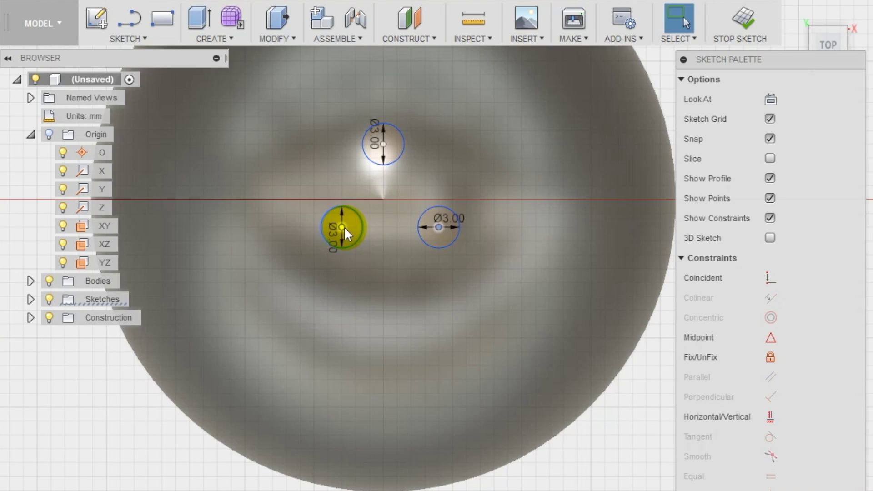
# - Cut the five 3 mm circles 25 mm downward through the tops of both eggs with Extrude
pyautogui.scroll(-6, 376, 244)
pyautogui.keyDown('shift'); pyautogui.moveTo(335, 370); pyautogui.dragTo(322, 275, button='middle'); pyautogui.keyUp('shift')
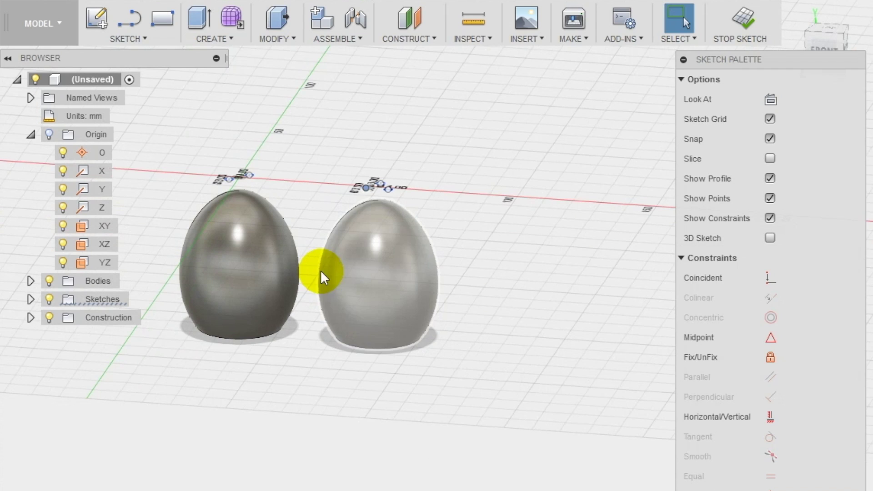
pyautogui.click(214, 40)
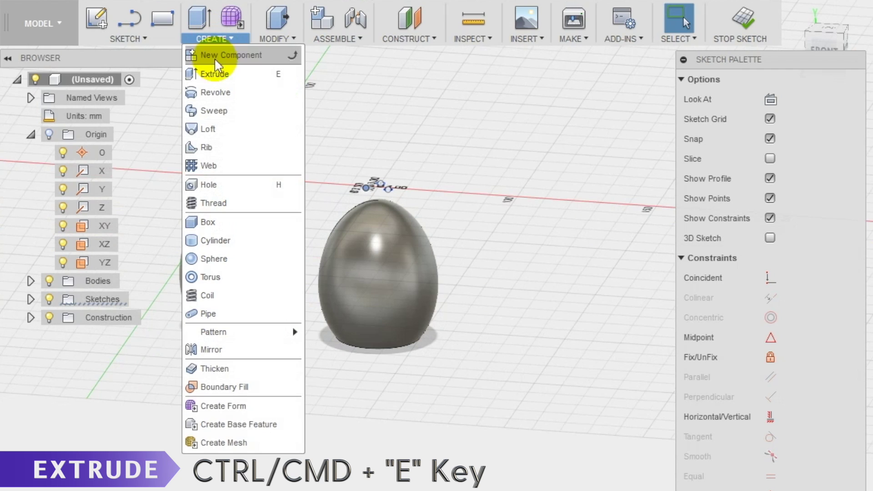
pyautogui.click(214, 74)
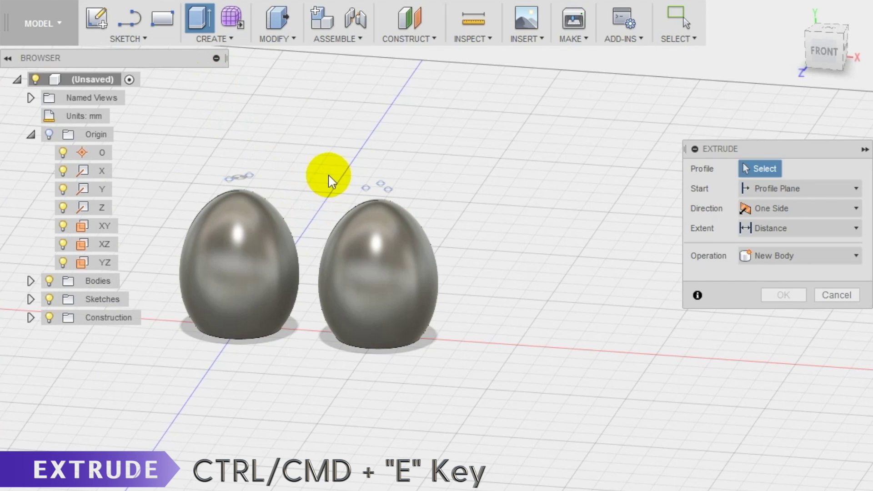
pyautogui.scroll(5, 329, 174)
pyautogui.click(226, 160)
pyautogui.click(136, 199)
pyautogui.keyDown('shift'); pyautogui.moveTo(211, 197); pyautogui.dragTo(441, 200, button='middle'); pyautogui.keyUp('shift')
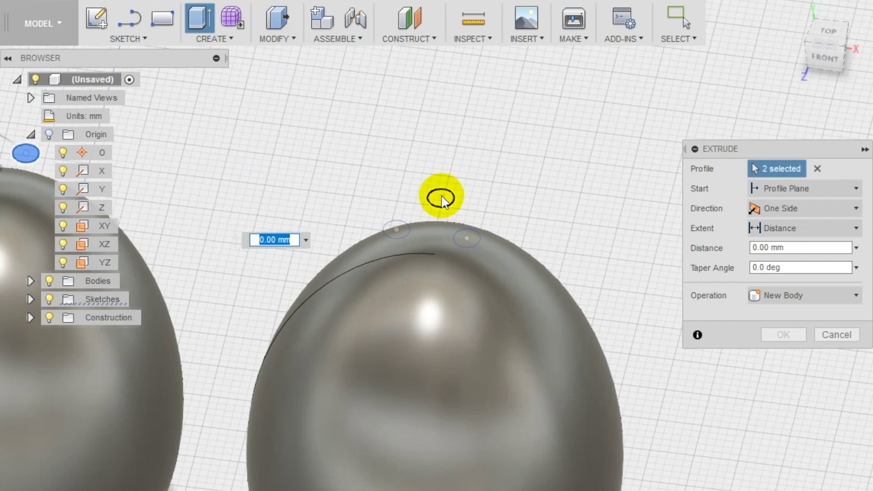
pyautogui.click(441, 199)
pyautogui.click(396, 230)
pyautogui.scroll(-2, 488, 255)
pyautogui.click(469, 234)
pyautogui.scroll(-3, 468, 234)
pyautogui.moveTo(468, 250); pyautogui.dragTo(473, 312)
pyautogui.click(791, 298)
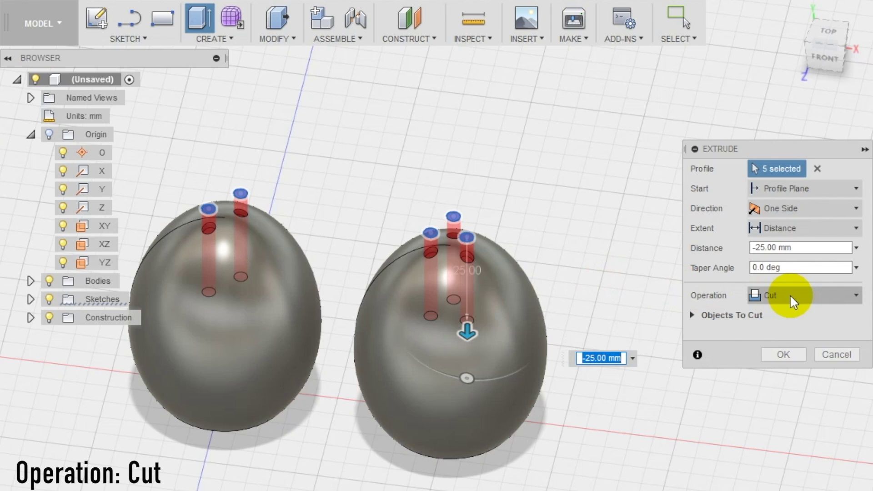
pyautogui.click(783, 355)
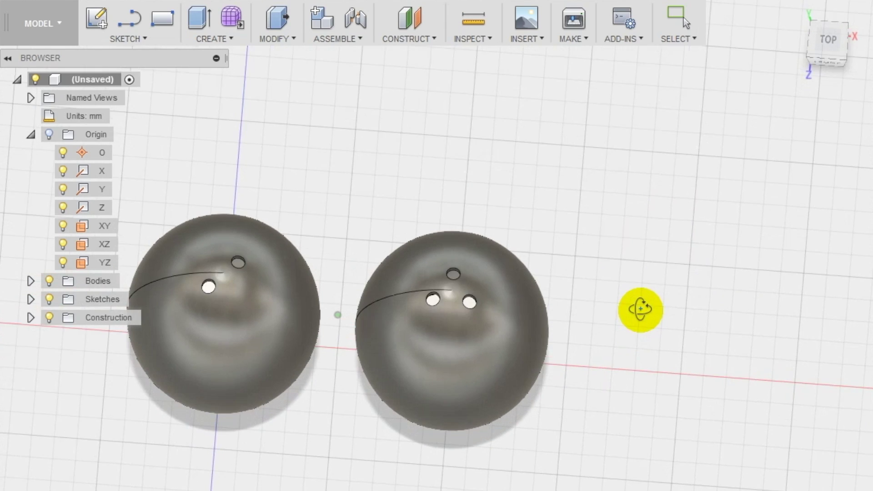
# - Sketch a 15 mm diameter circle centred at the origin on the first egg's flat bottom face
pyautogui.keyDown('shift'); pyautogui.moveTo(642, 308); pyautogui.dragTo(646, 219, button='middle'); pyautogui.keyUp('shift')
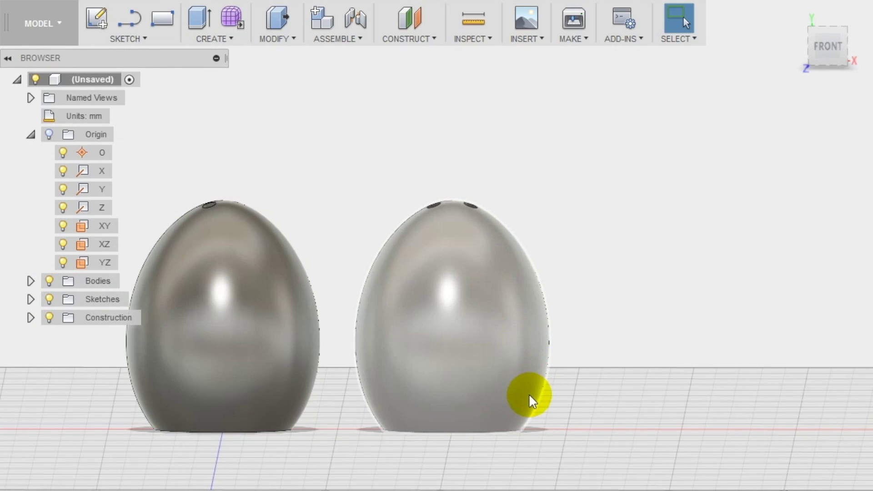
pyautogui.keyDown('shift'); pyautogui.moveTo(530, 396); pyautogui.dragTo(536, 326, button='middle'); pyautogui.keyUp('shift')
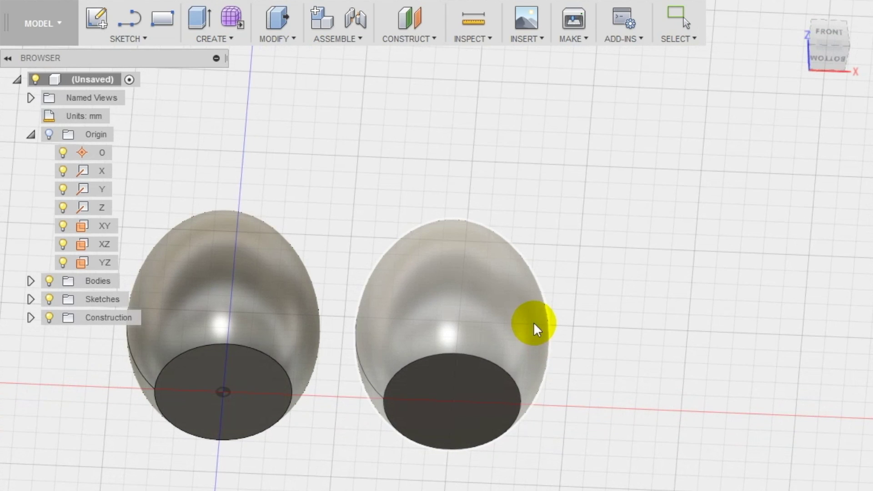
pyautogui.click(244, 392)
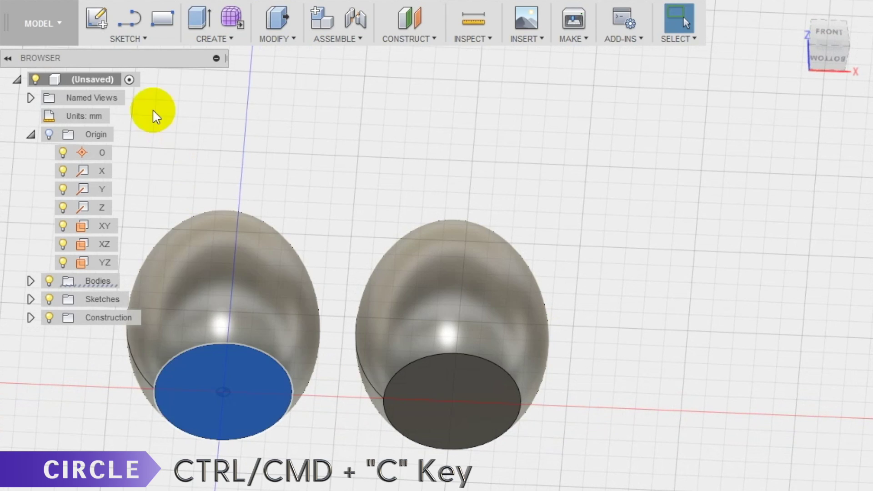
pyautogui.click(129, 37)
pyautogui.moveTo(190, 119)
pyautogui.click(257, 110)
pyautogui.click(430, 325)
pyautogui.write('15')
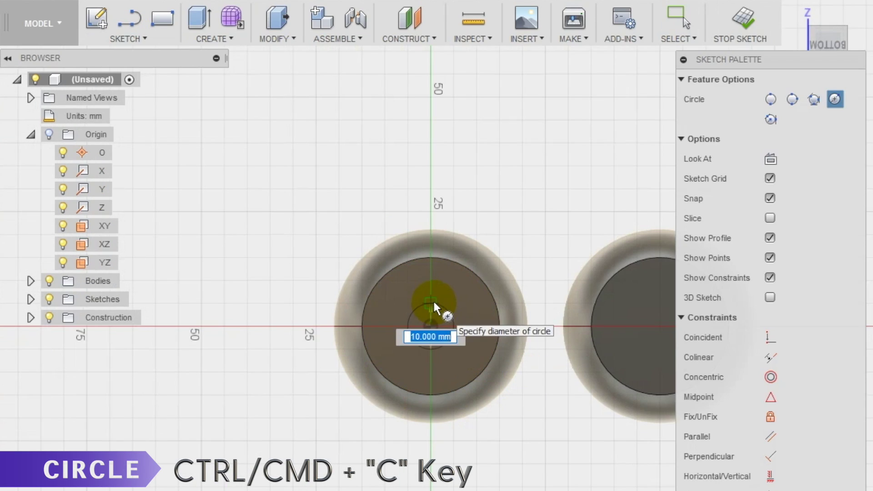
pyautogui.press('Return')
pyautogui.press('Escape')
# - Add a 15 mm diameter circle centred on the second egg's bottom face in the same sketch
pyautogui.click(129, 38)
pyautogui.moveTo(136, 109)
pyautogui.click(232, 117)
pyautogui.click(543, 326)
pyautogui.write('15')
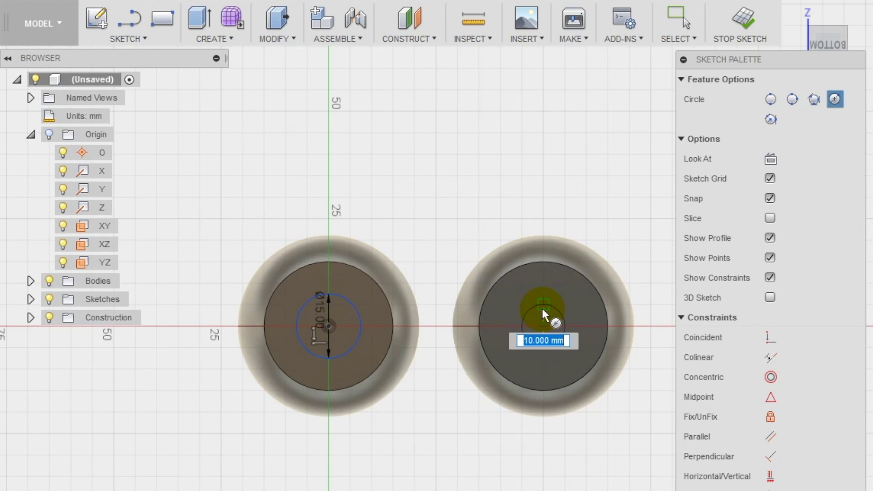
pyautogui.press('Return')
# - Cut both 15 mm bottom circles 10 mm upward into the eggs with Extrude to open filling holes
pyautogui.scroll(-5, 546, 308)
pyautogui.keyDown('shift'); pyautogui.moveTo(546, 308); pyautogui.dragTo(534, 419, button='middle'); pyautogui.keyUp('shift')
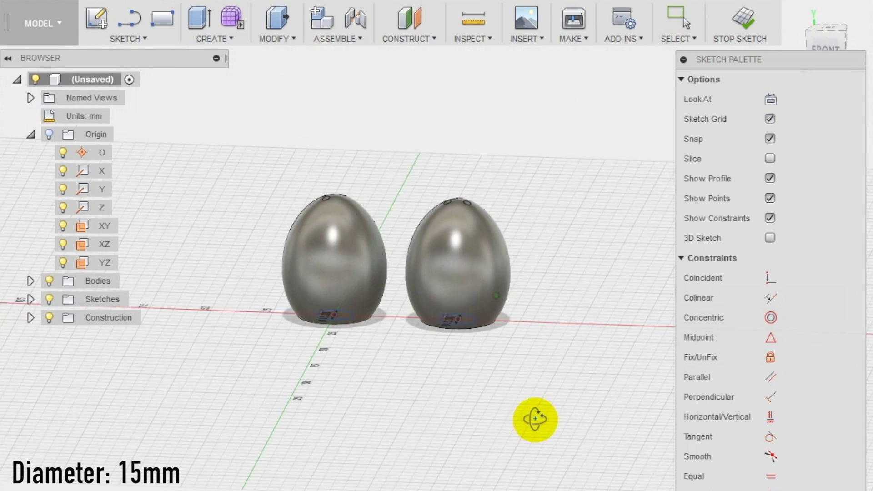
pyautogui.click(210, 40)
pyautogui.click(219, 77)
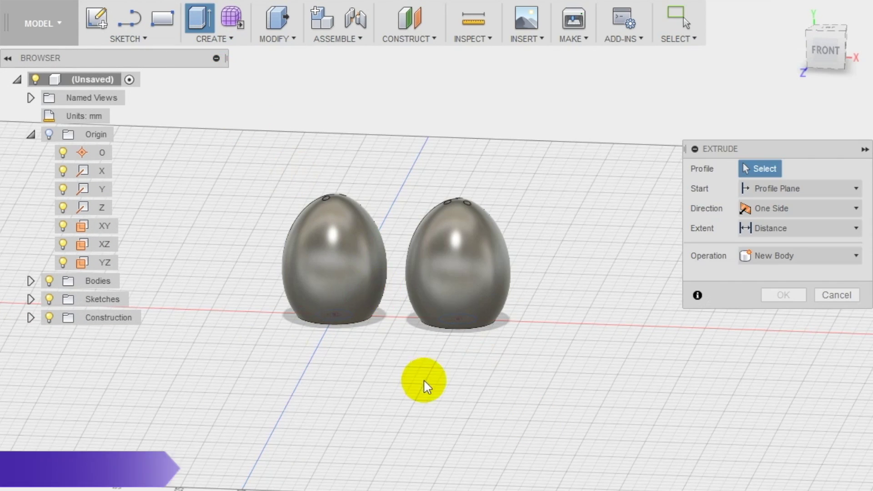
pyautogui.keyDown('shift'); pyautogui.moveTo(422, 382); pyautogui.dragTo(324, 368, button='middle'); pyautogui.keyUp('shift')
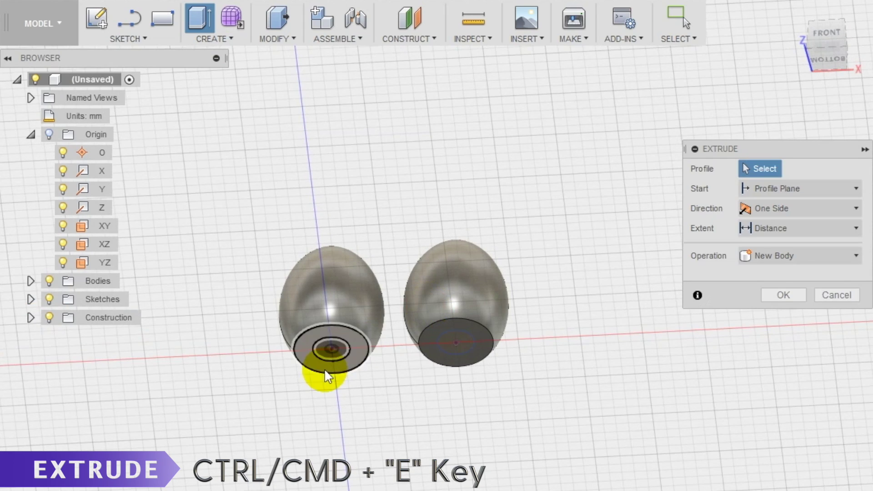
pyautogui.click(337, 348)
pyautogui.click(460, 338)
pyautogui.keyDown('shift'); pyautogui.moveTo(544, 269); pyautogui.dragTo(536, 352, button='middle'); pyautogui.keyUp('shift')
pyautogui.moveTo(462, 332); pyautogui.dragTo(463, 309)
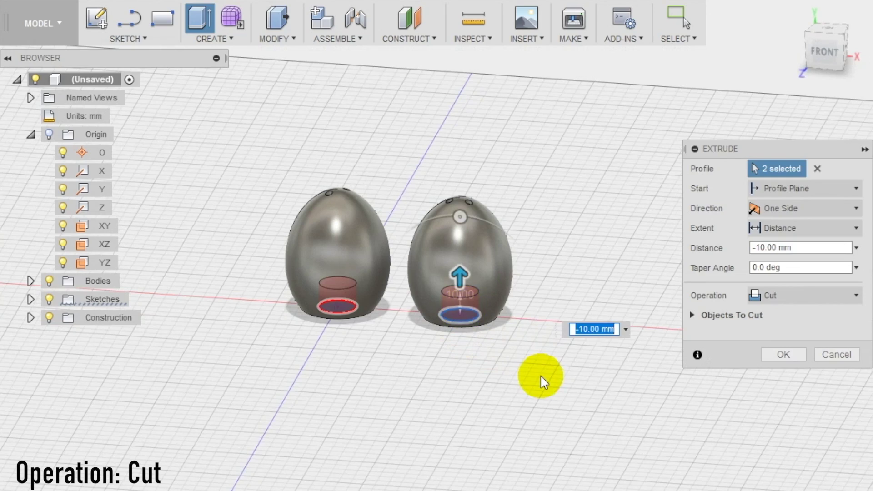
pyautogui.press('Return')
# - Start a sketch on the ground plane and draw a 15 mm diameter circle in front of the first egg
pyautogui.keyDown('shift'); pyautogui.moveTo(542, 381); pyautogui.dragTo(538, 298, button='middle'); pyautogui.keyUp('shift')
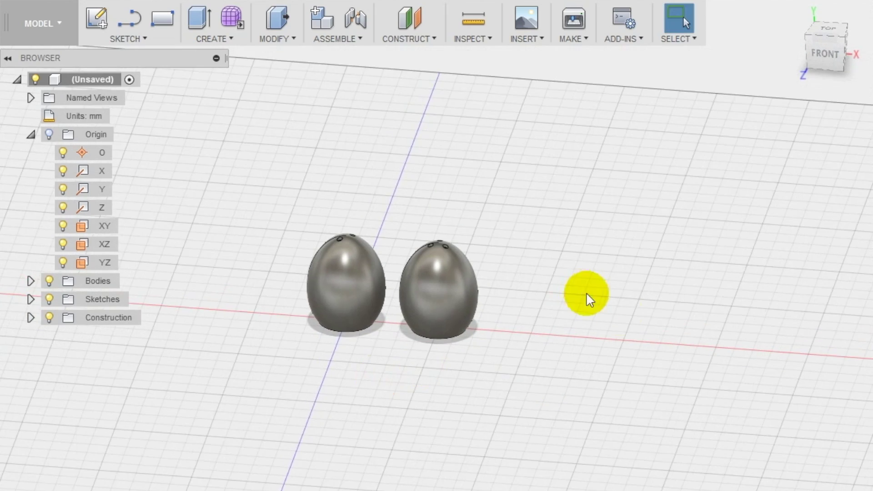
pyautogui.scroll(1, 585, 296)
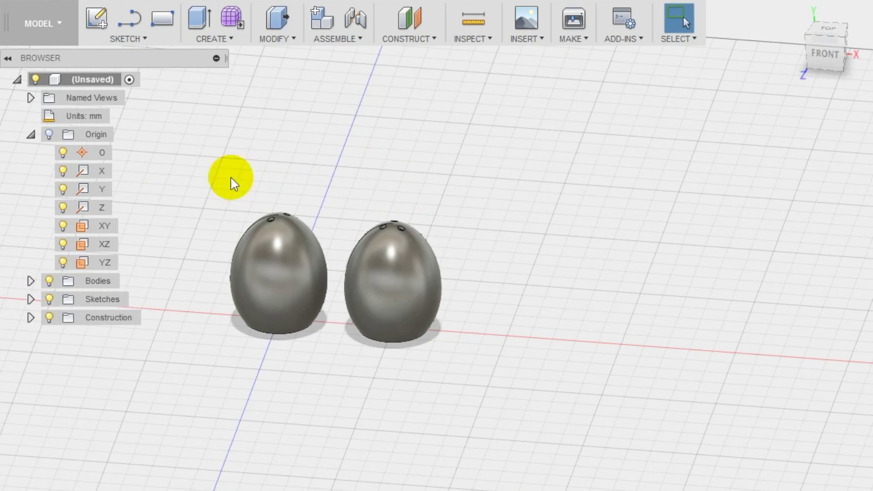
pyautogui.click(125, 40)
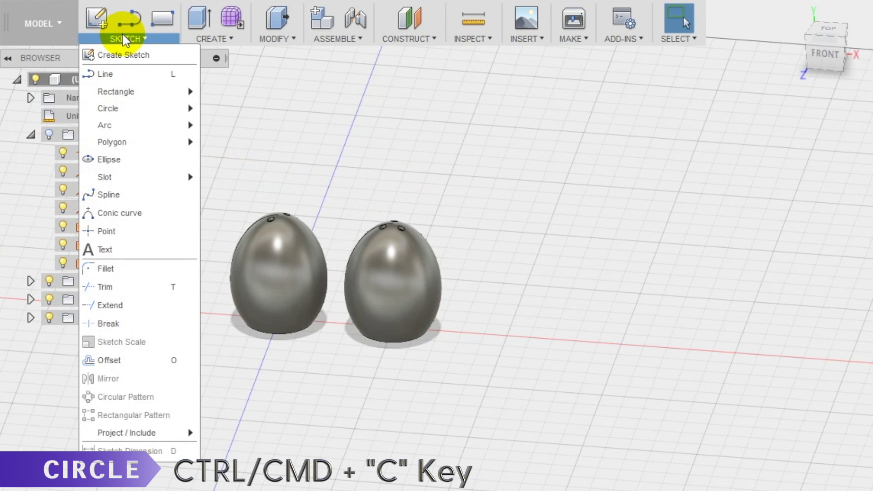
pyautogui.moveTo(186, 110)
pyautogui.click(257, 125)
pyautogui.click(309, 314)
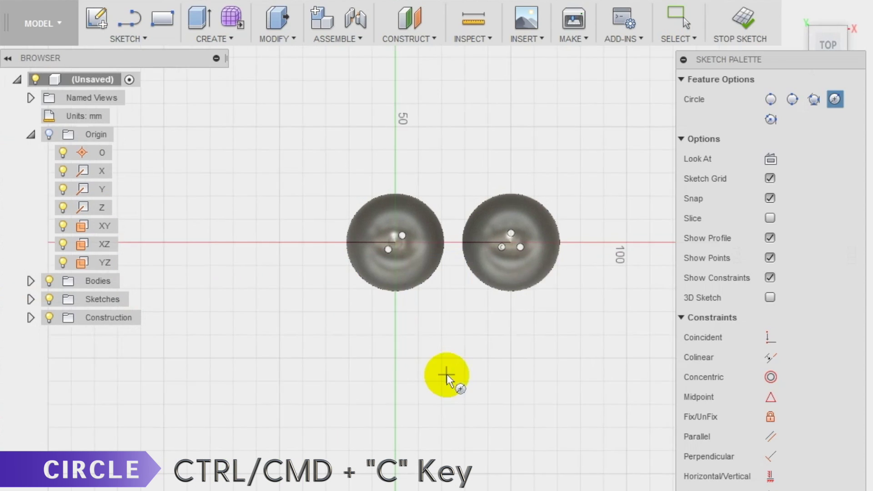
pyautogui.click(383, 326)
pyautogui.write('15')
pyautogui.press('Return')
# - Draw a second 15 mm diameter circle beside the first one, in front of the gap between the eggs
pyautogui.click(125, 40)
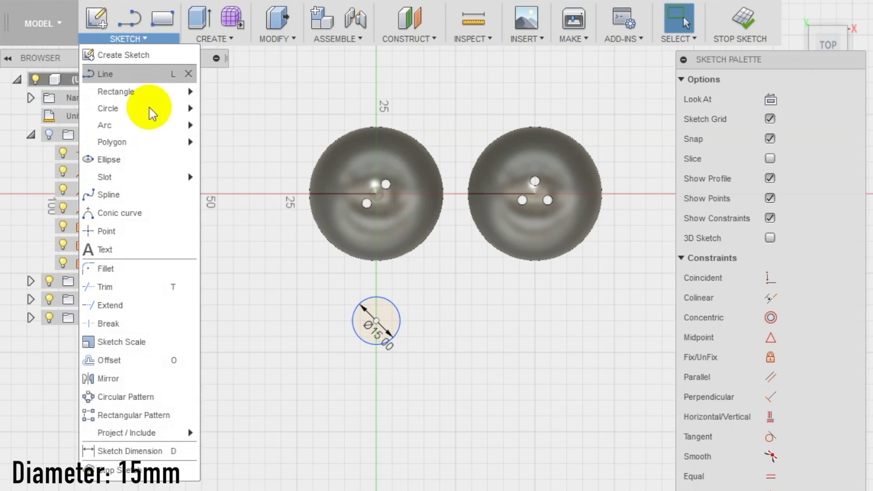
pyautogui.moveTo(152, 110)
pyautogui.click(228, 109)
pyautogui.click(468, 321)
pyautogui.press('Return')
pyautogui.press('Escape')
# - Start extruding the two 15 mm circles in front of the eggs upward with a distance of 5 mm
pyautogui.scroll(-2, 323, 341)
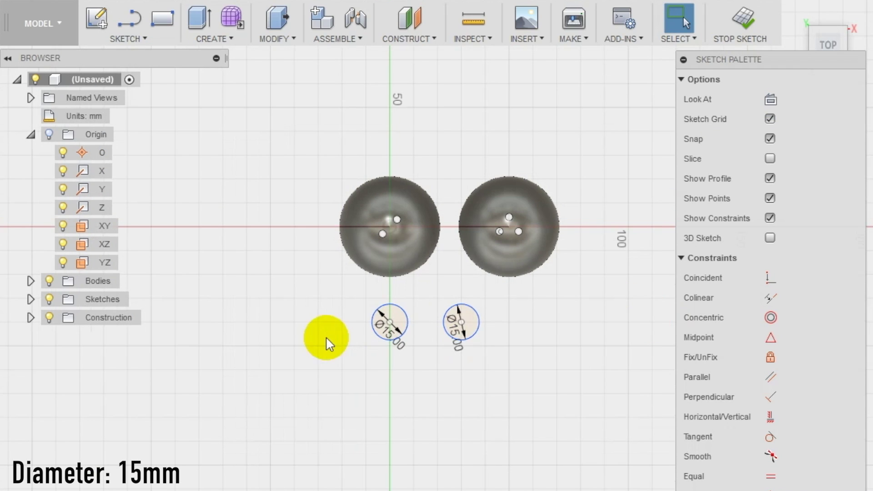
pyautogui.moveTo(325, 341); pyautogui.dragTo(289, 346, button='middle')
pyautogui.click(211, 41)
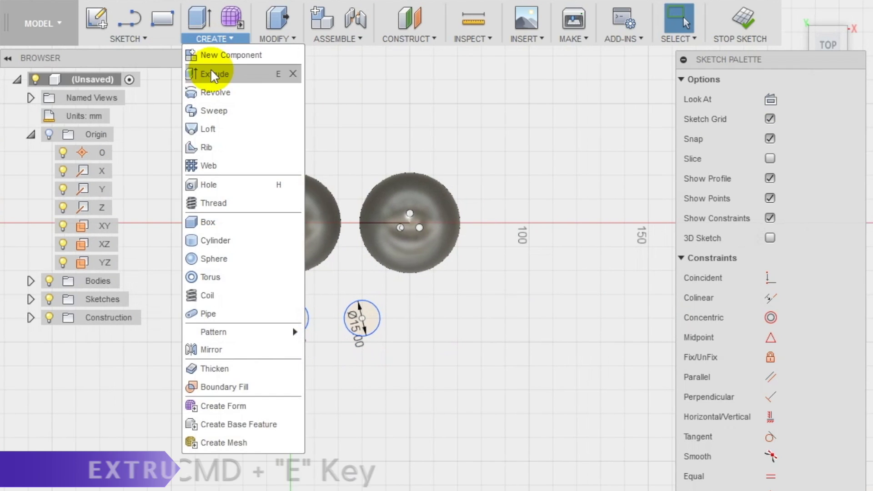
pyautogui.click(214, 75)
pyautogui.keyDown('shift'); pyautogui.moveTo(394, 367); pyautogui.dragTo(380, 273, button='middle'); pyautogui.keyUp('shift')
pyautogui.scroll(3, 368, 282)
pyautogui.click(246, 302)
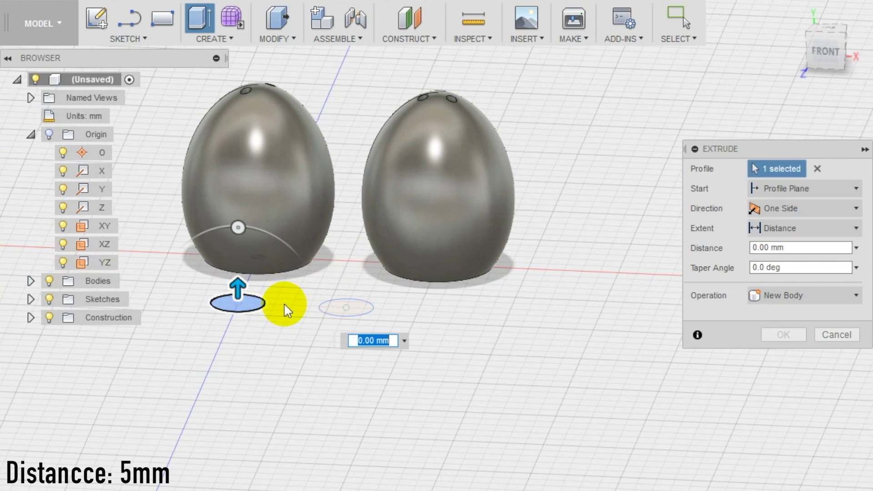
pyautogui.click(359, 310)
pyautogui.write('5')
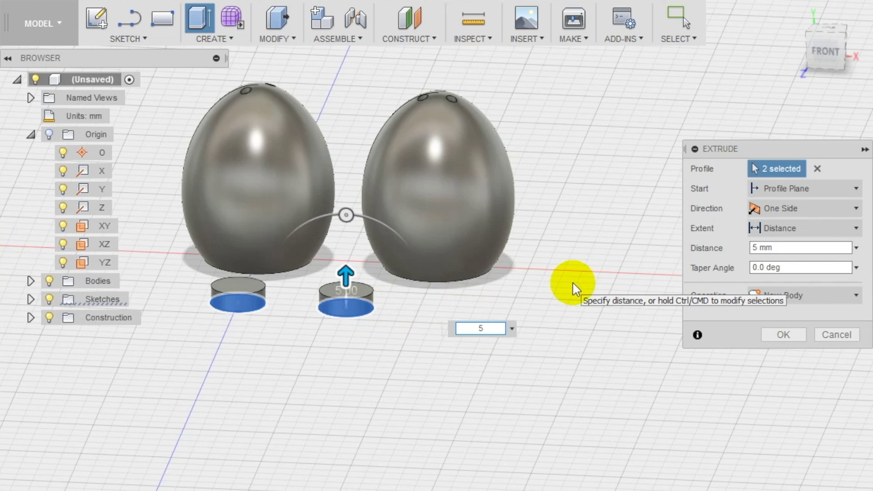
# - Give the extrusion a -15 degree taper angle and create the two plugs as new bodies
pyautogui.press('Tab')
pyautogui.write('10')
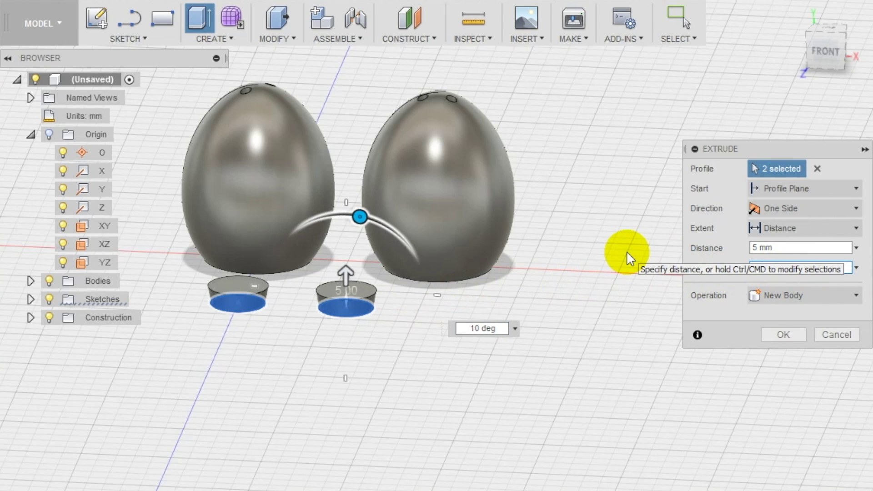
pyautogui.press('Home')
pyautogui.write('-')
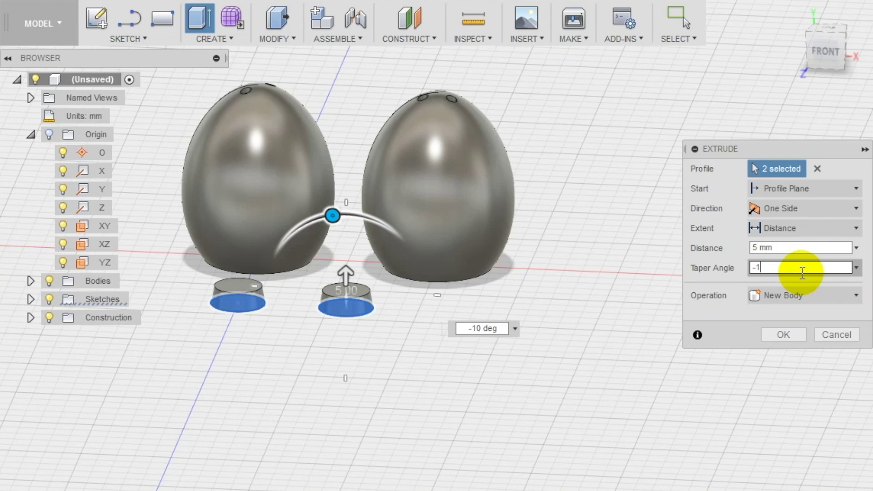
pyautogui.write('5')
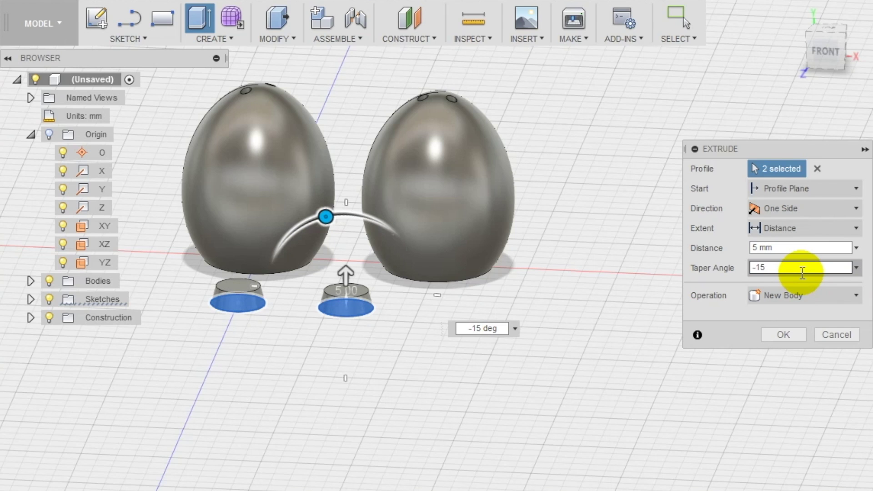
pyautogui.click(784, 335)
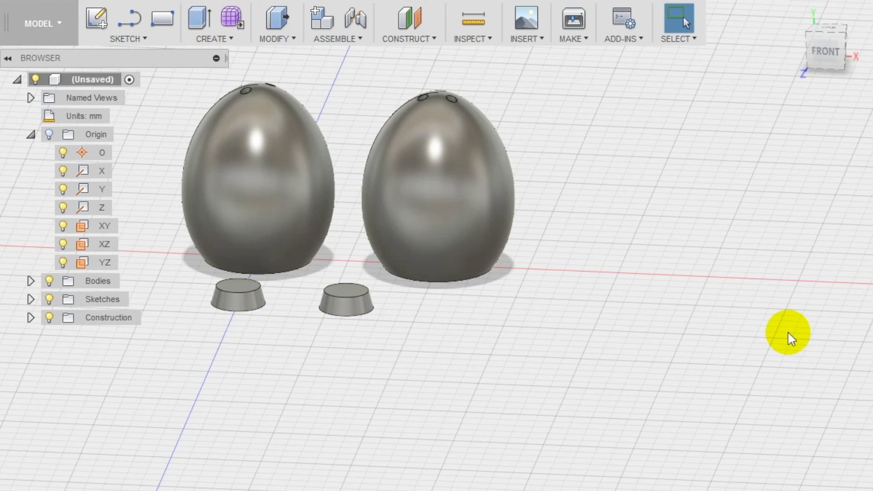
# - Save the design under the name "salt & pepper"
pyautogui.keyDown('shift'); pyautogui.moveTo(450, 339); pyautogui.dragTo(457, 360, button='middle'); pyautogui.keyUp('shift')
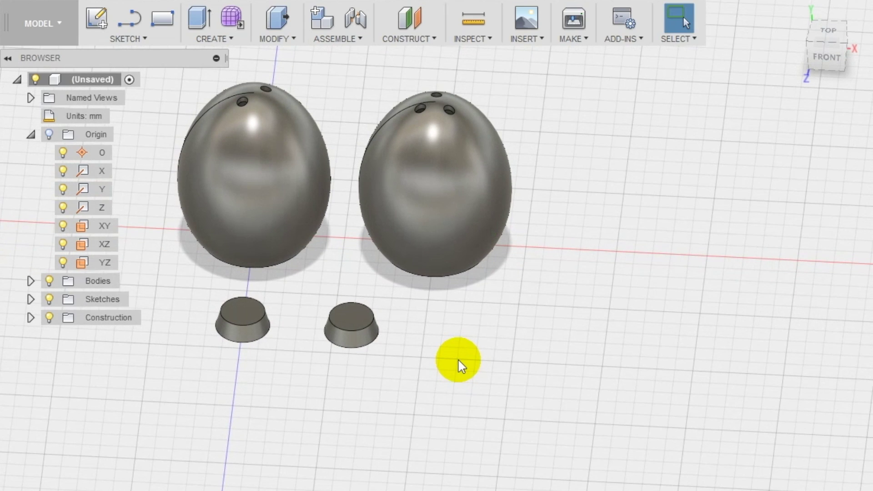
pyautogui.scroll(-5, 457, 359)
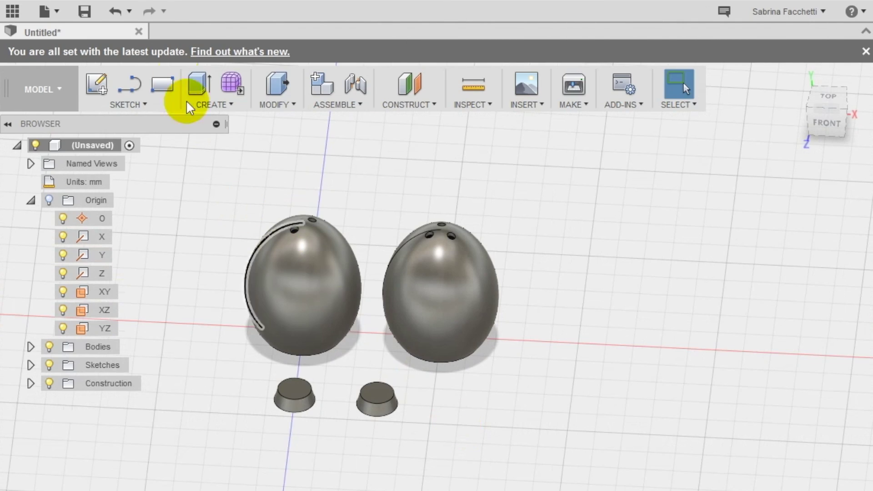
pyautogui.click(85, 11)
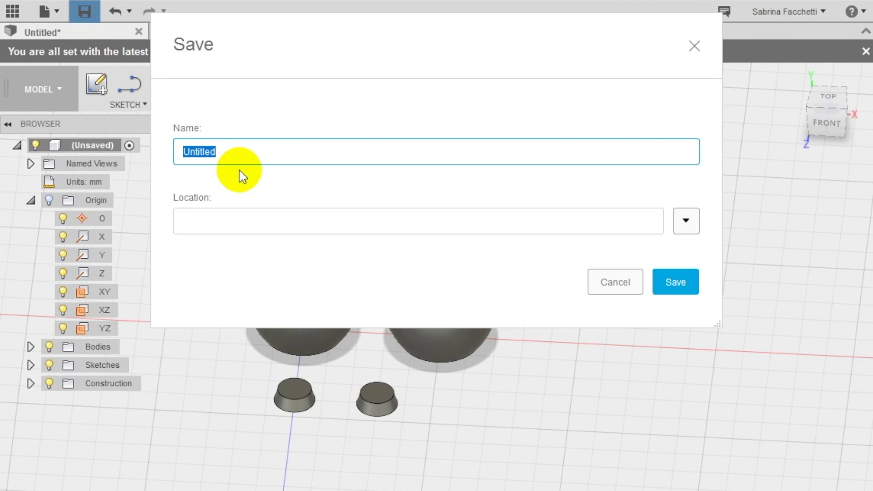
pyautogui.write('salt & pepper')
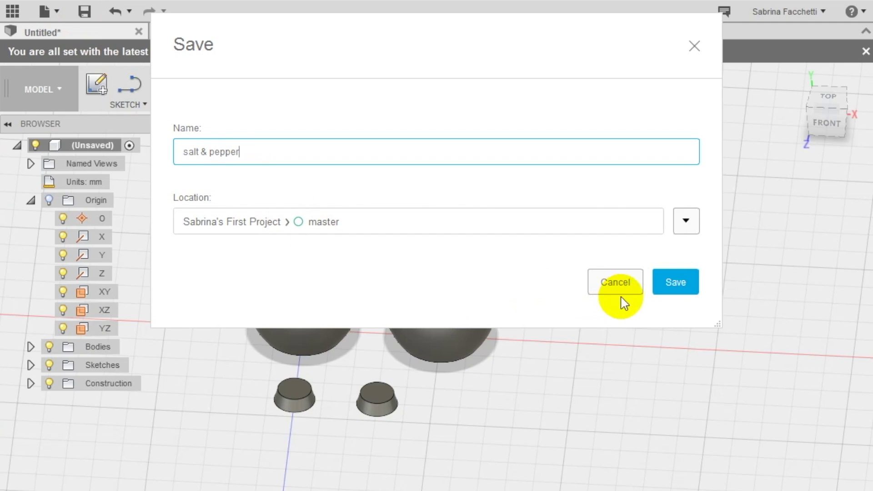
pyautogui.click(674, 285)
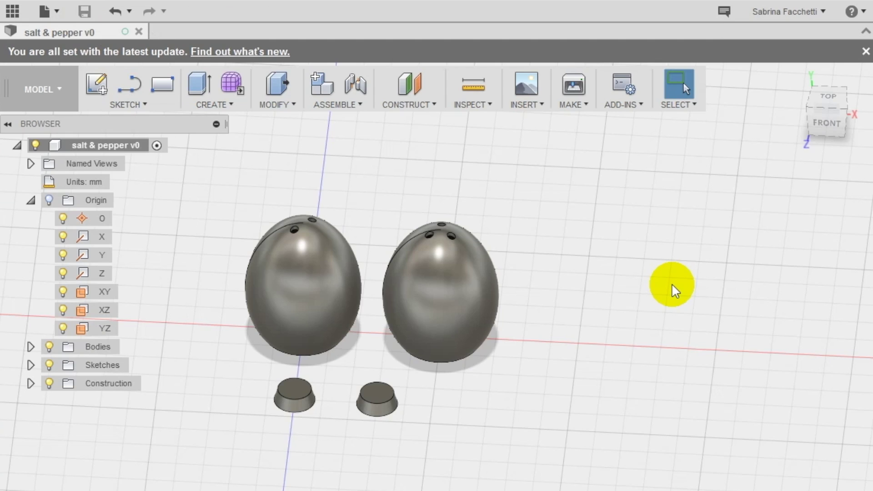
# - Export the whole design as a single binary STL with high refinement, saved to the Desktop as "salt & pepper v1"
pyautogui.click(123, 146)
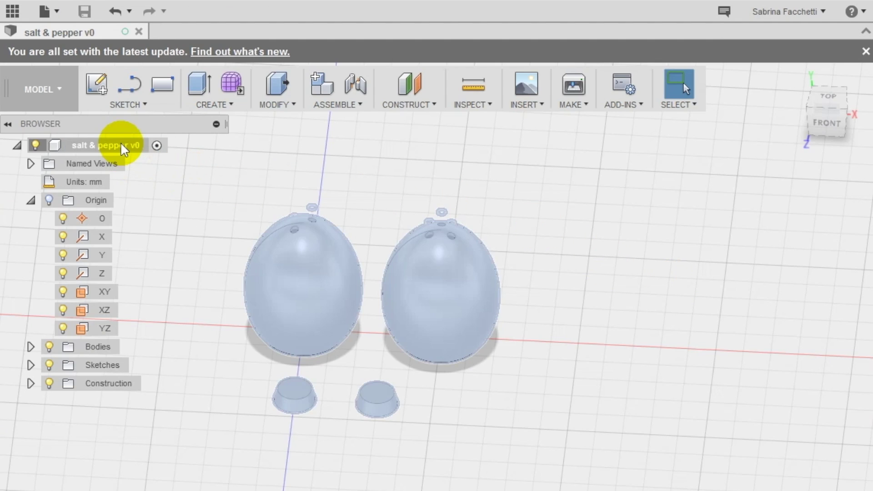
pyautogui.rightClick(124, 146)
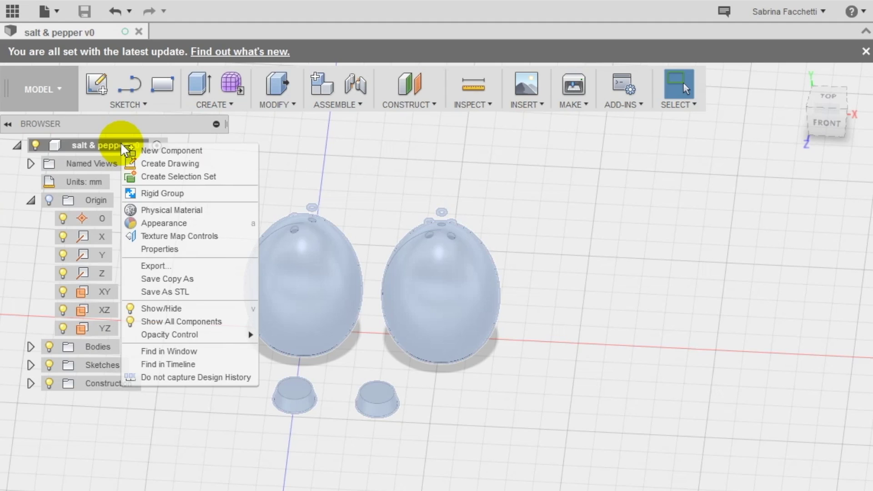
pyautogui.click(172, 288)
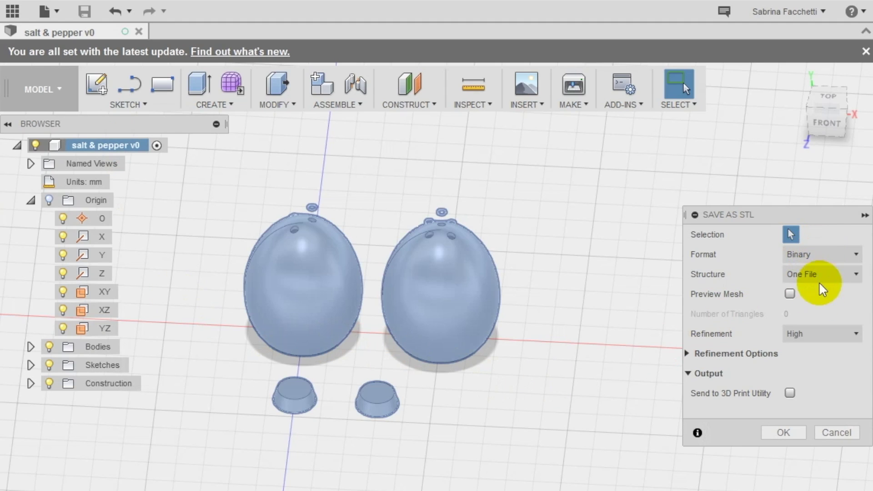
pyautogui.click(784, 432)
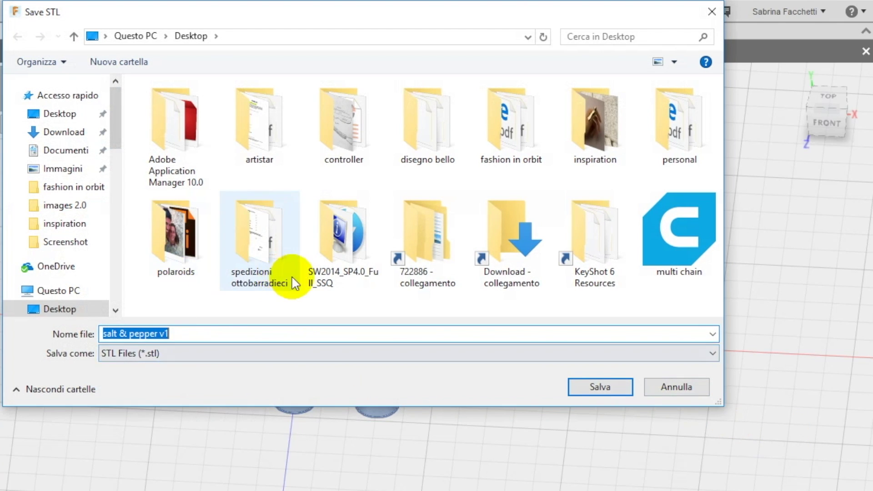
pyautogui.click(600, 387)
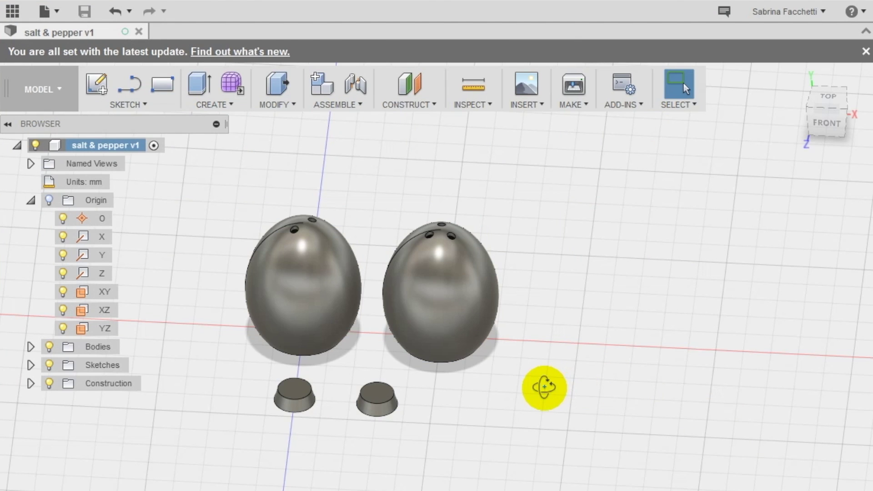
pyautogui.keyDown('shift'); pyautogui.moveTo(544, 388); pyautogui.dragTo(578, 394, button='middle'); pyautogui.keyUp('shift')
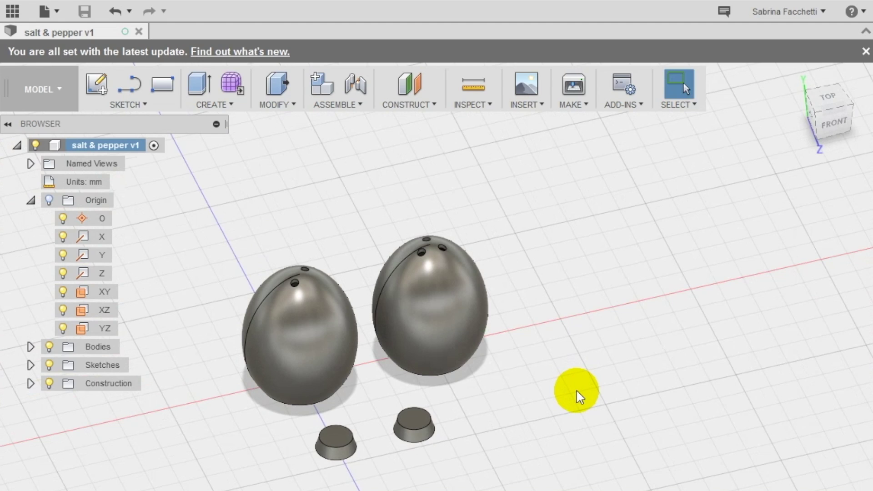